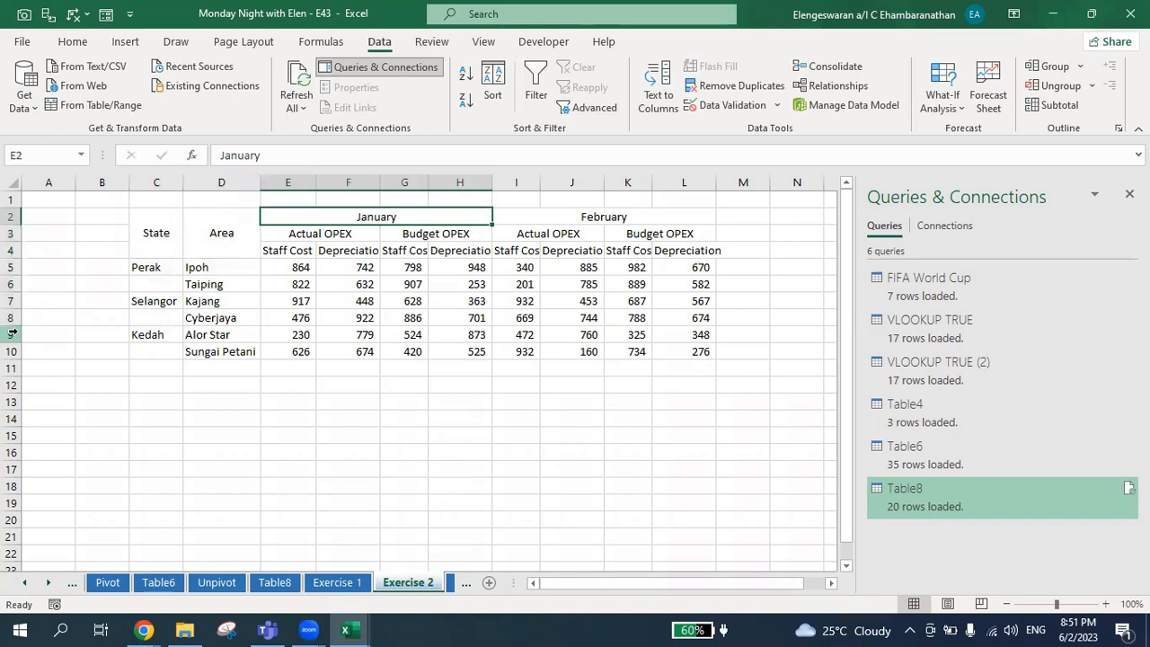
# Examine the month, OPEX type and cost header rows of the state and area table
pyautogui.press('Right')
pyautogui.press('Down')
pyautogui.press('Left')
pyautogui.press('Left')
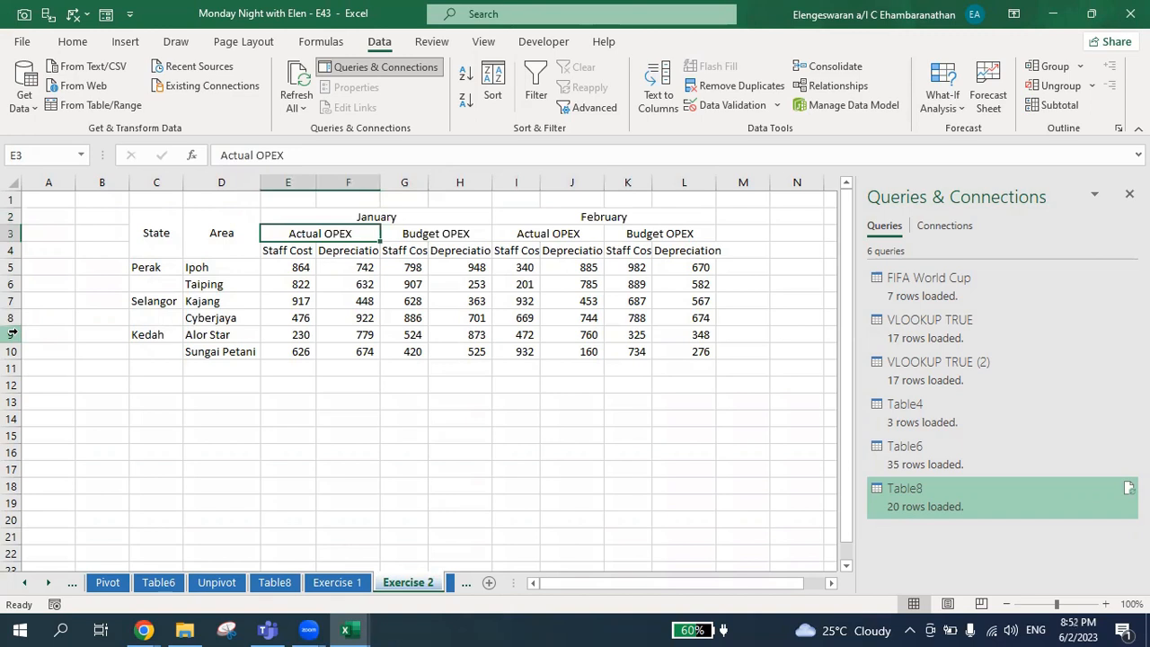
pyautogui.press('Right')
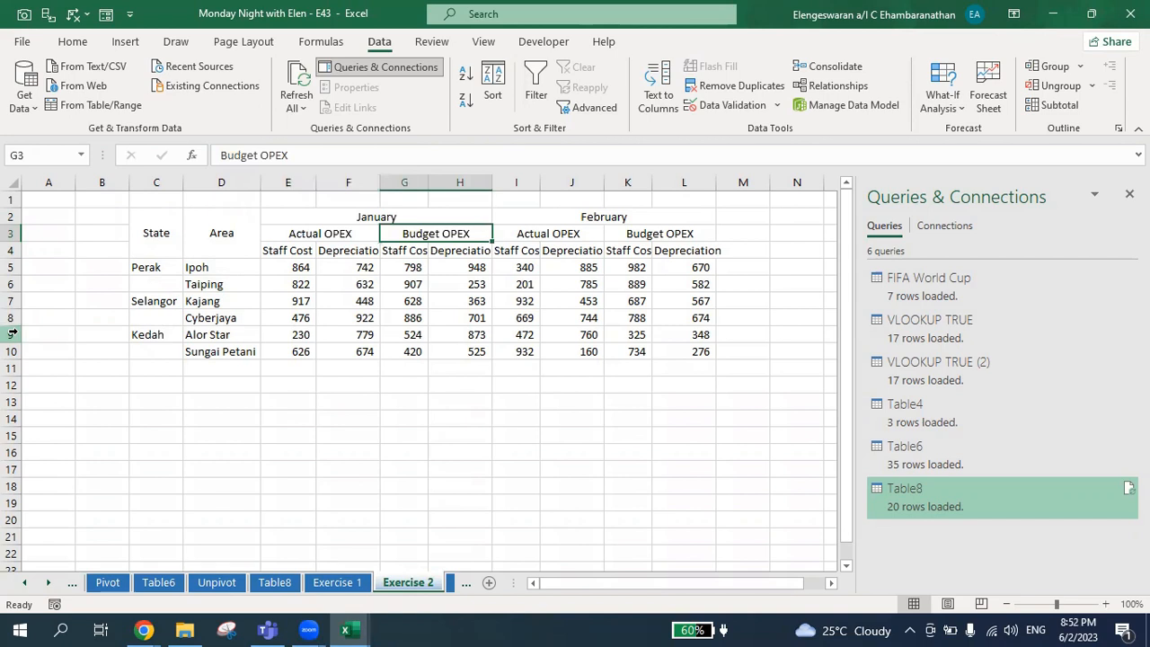
pyautogui.press('Left')
pyautogui.press('Down')
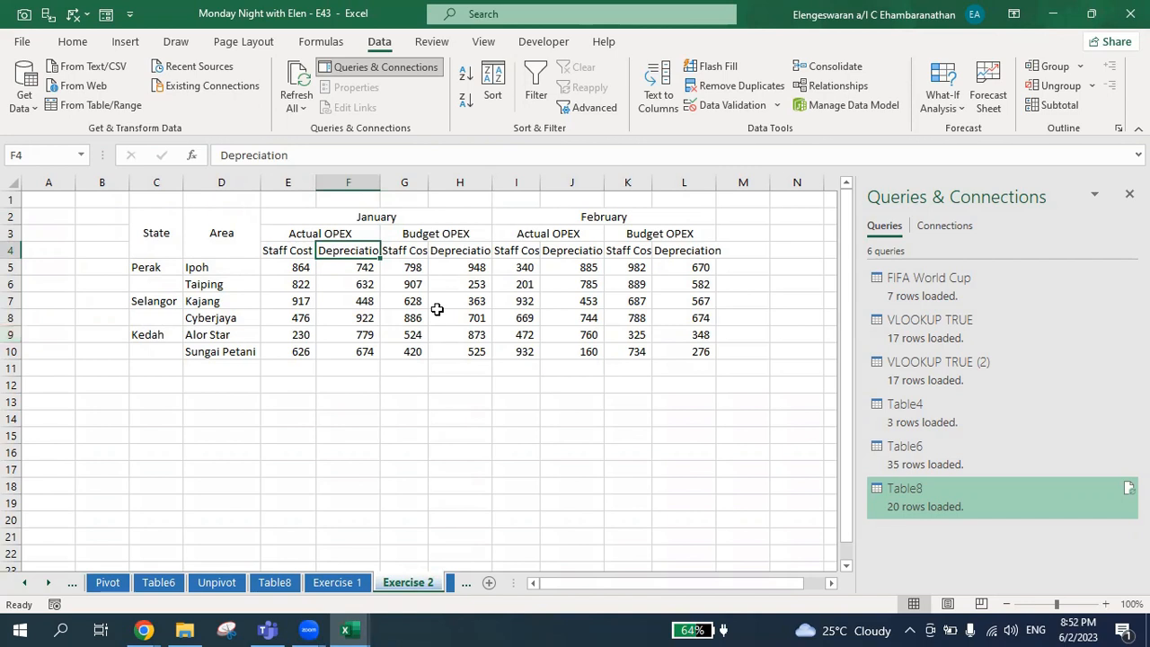
# Load the range C2:L10 into Power Query as a table without headers
pyautogui.click(186, 222)
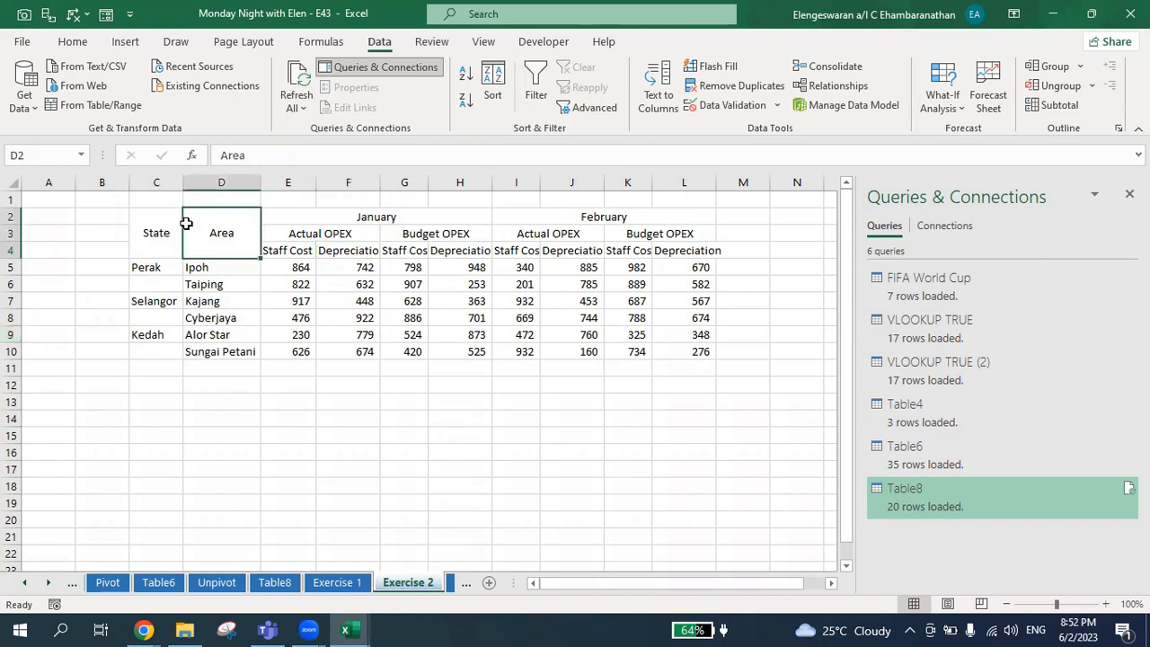
pyautogui.hotkey('ctrl', 'a')
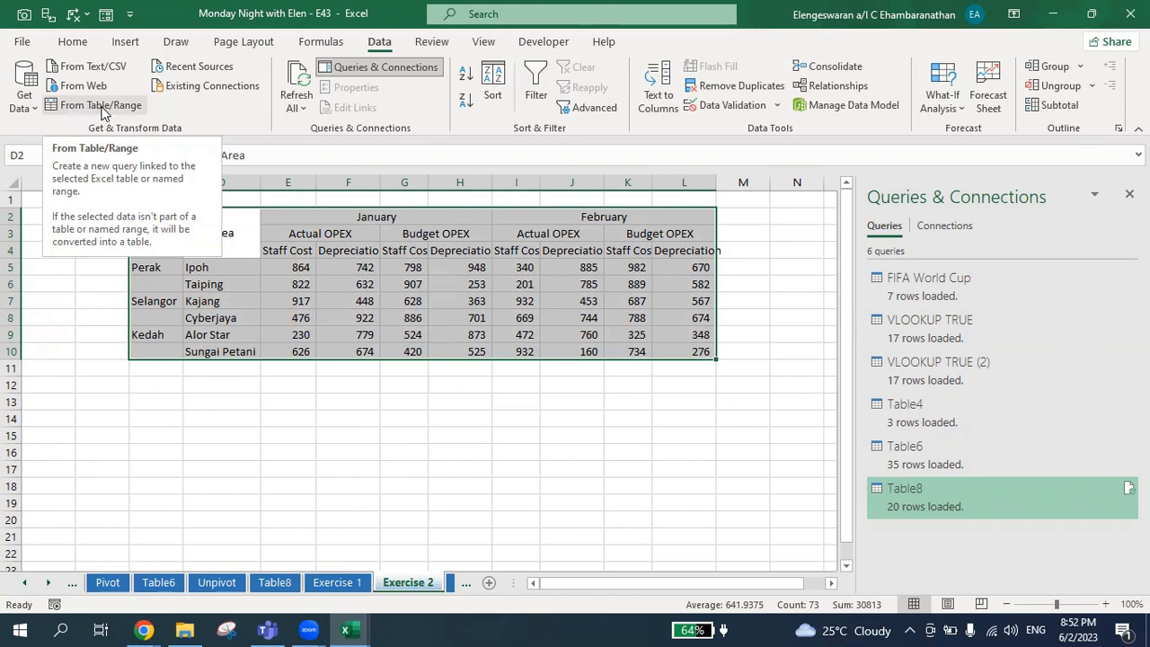
pyautogui.click(101, 111)
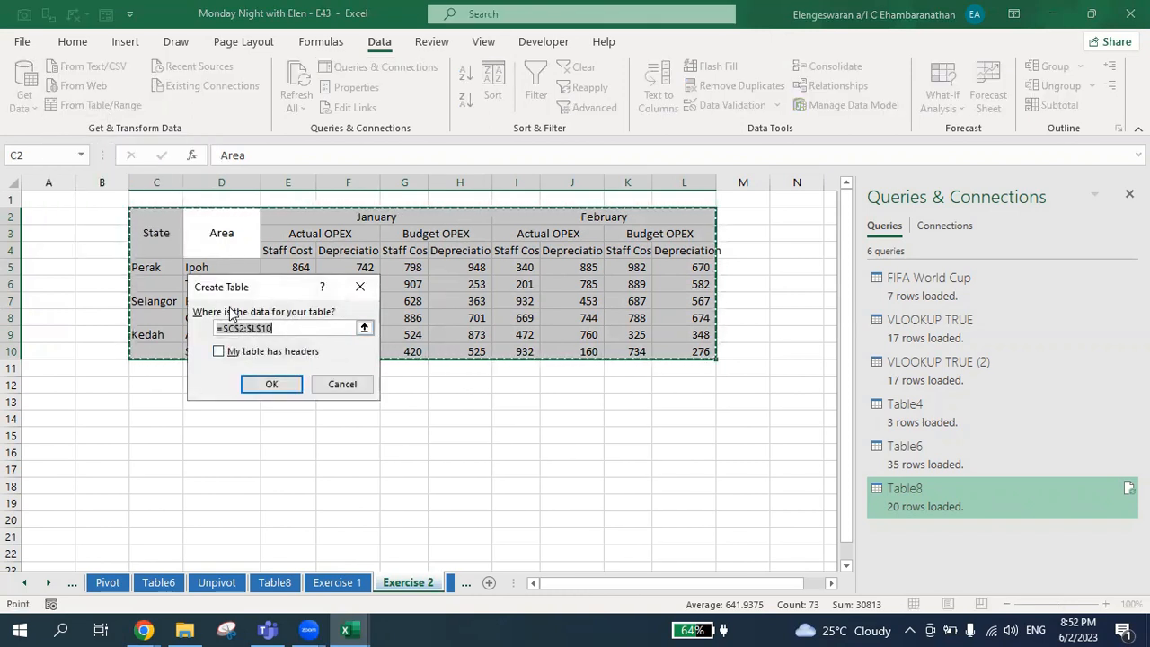
pyautogui.click(254, 387)
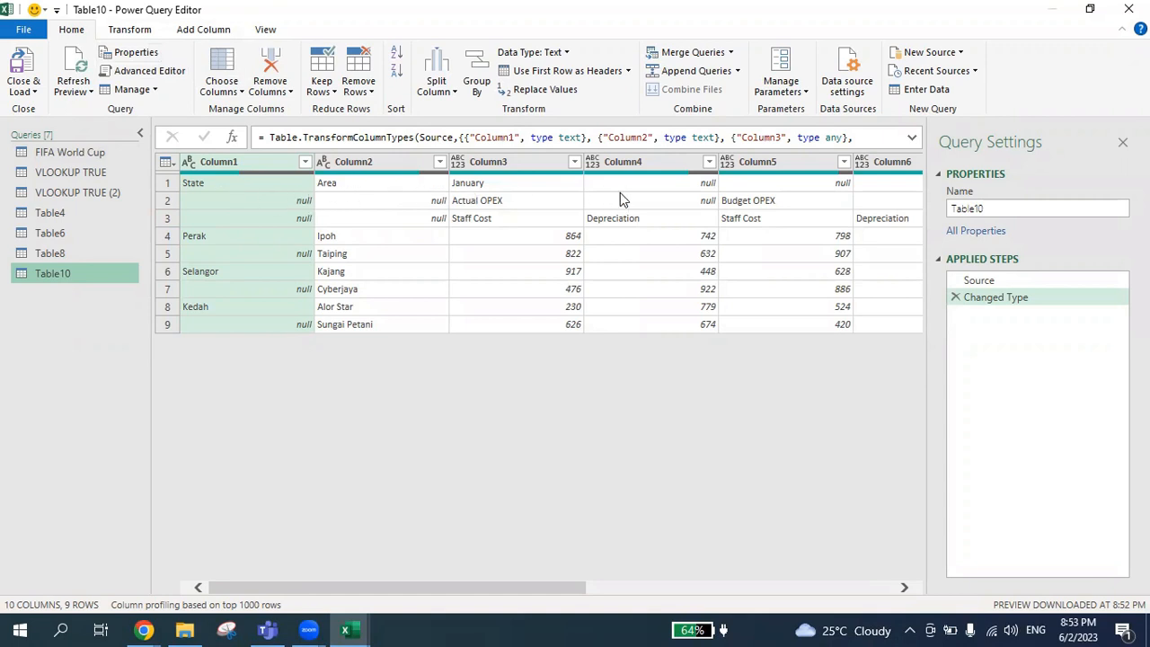
# Fill the empty state cells in Column1 downward and transpose the whole table
pyautogui.moveTo(535, 589); pyautogui.dragTo(446, 608)
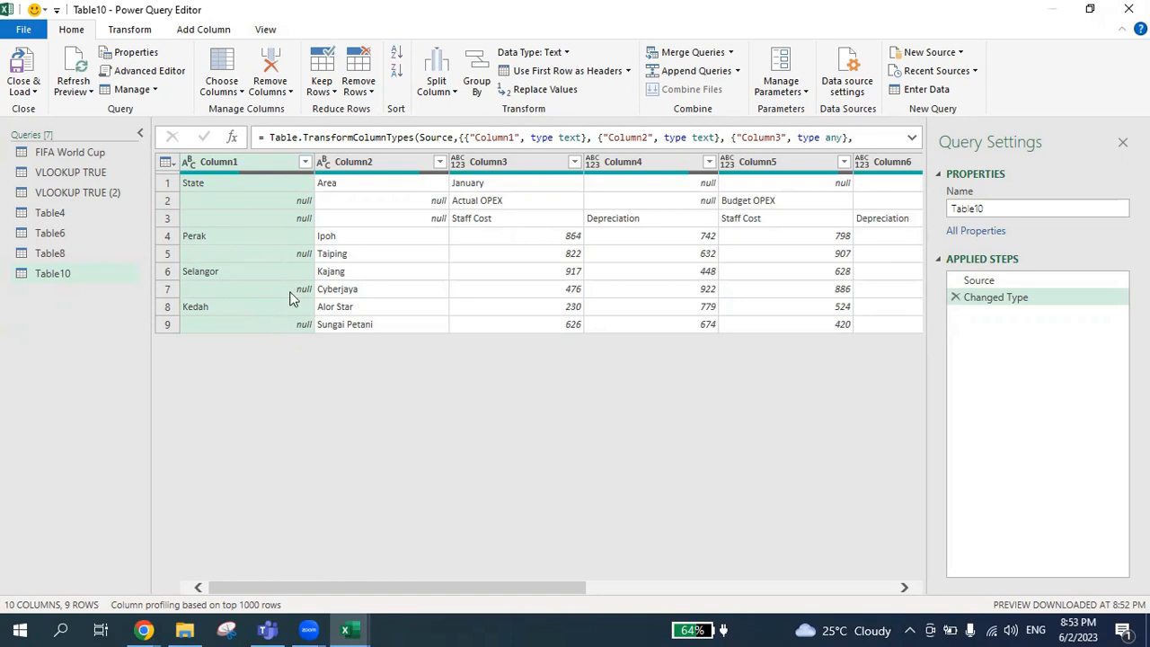
pyautogui.rightClick(269, 163)
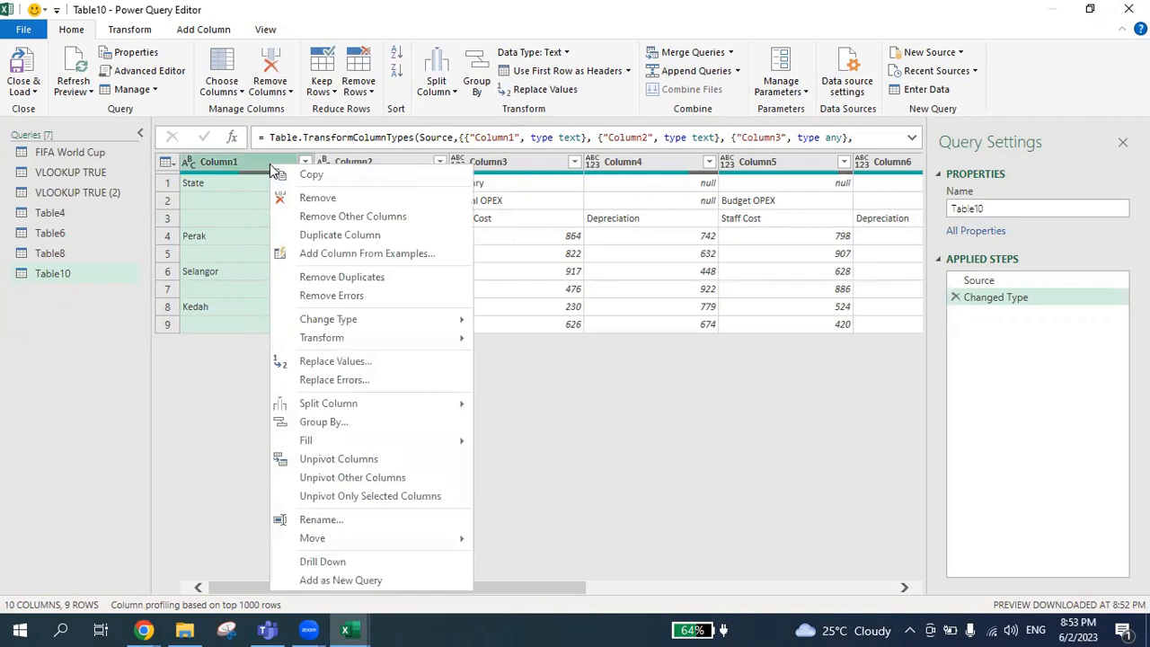
pyautogui.moveTo(385, 443)
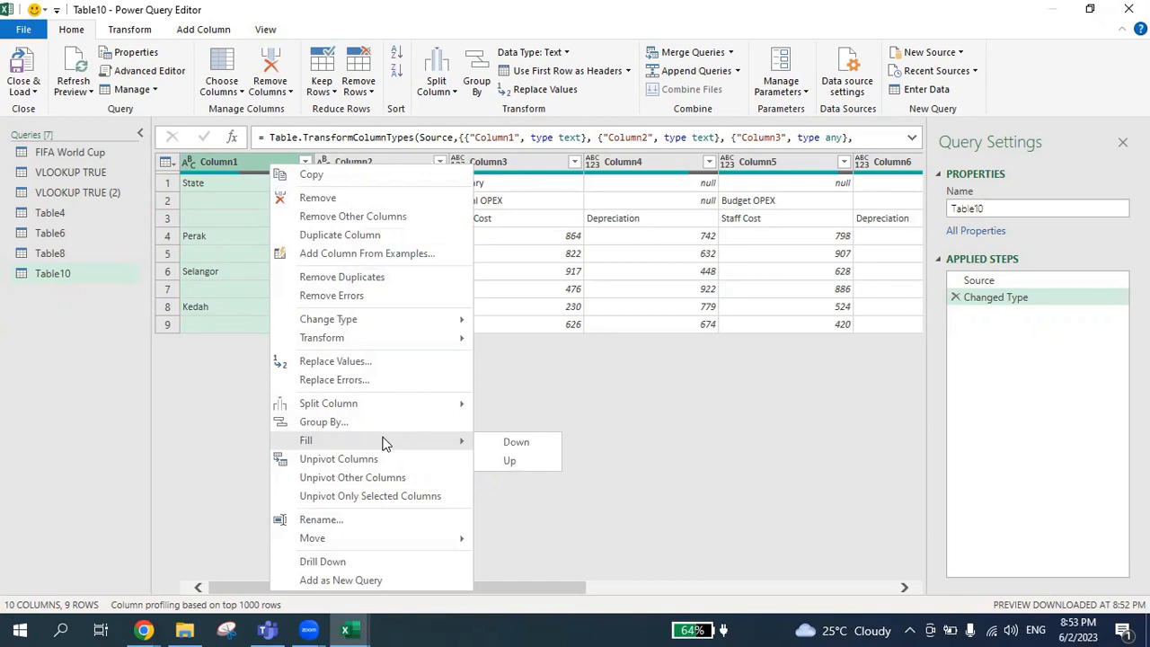
pyautogui.click(513, 442)
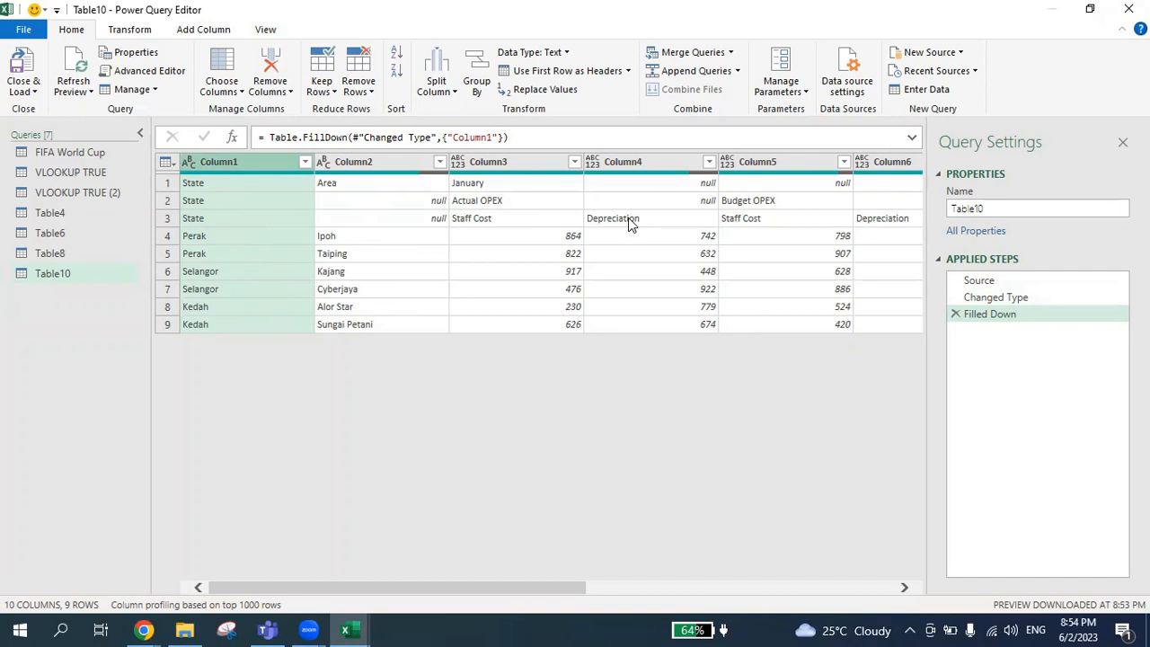
pyautogui.click(137, 32)
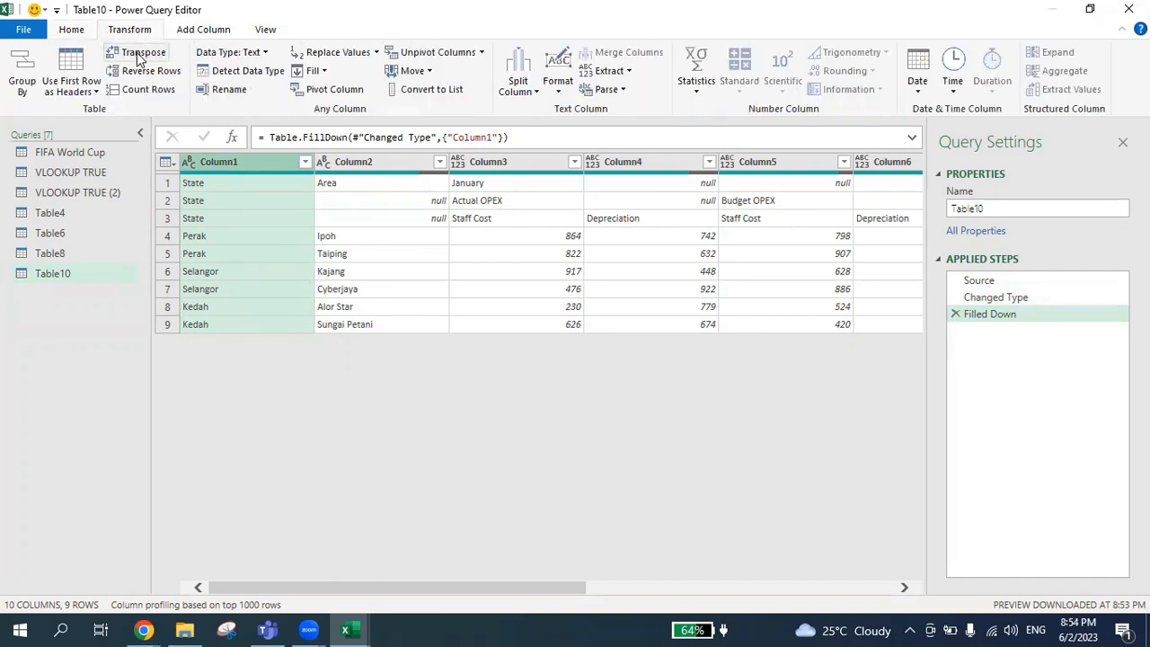
pyautogui.click(139, 56)
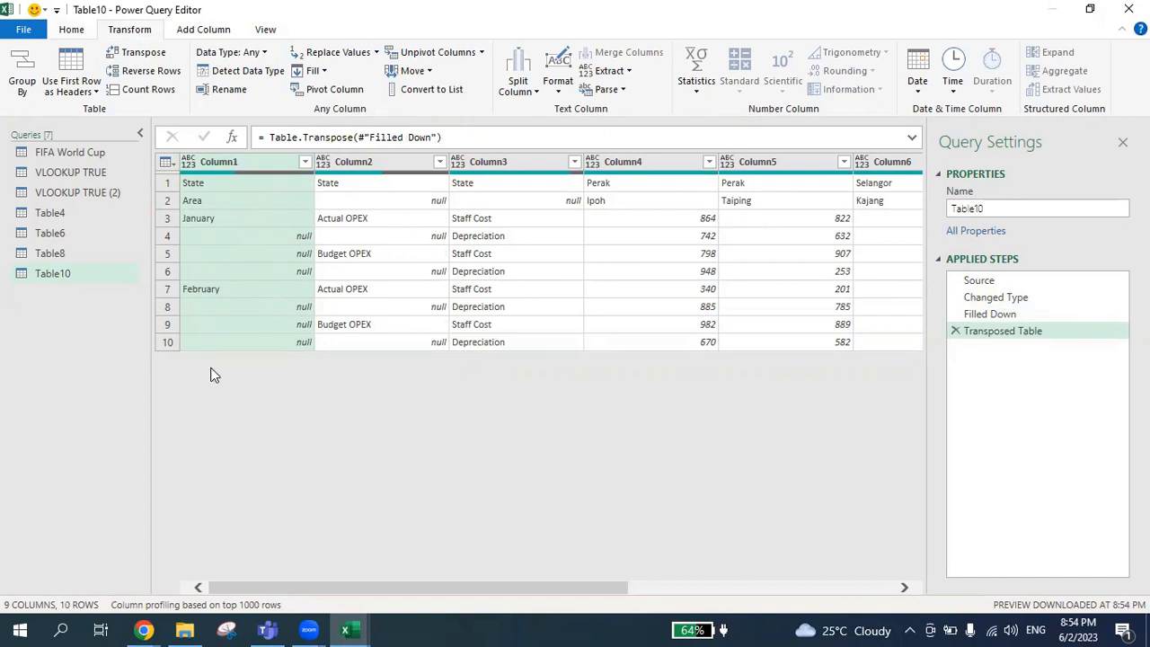
# Fill the blanks in Column1 and Column2 of the transposed table downward with the month and OPEX type values
pyautogui.rightClick(239, 169)
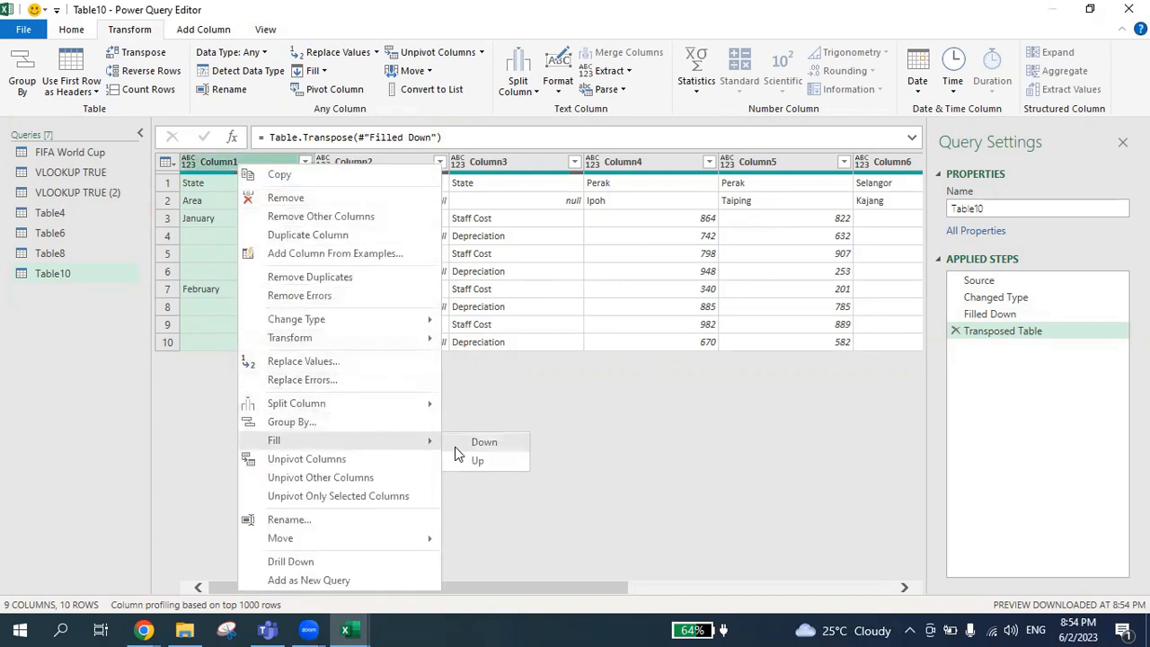
pyautogui.click(478, 442)
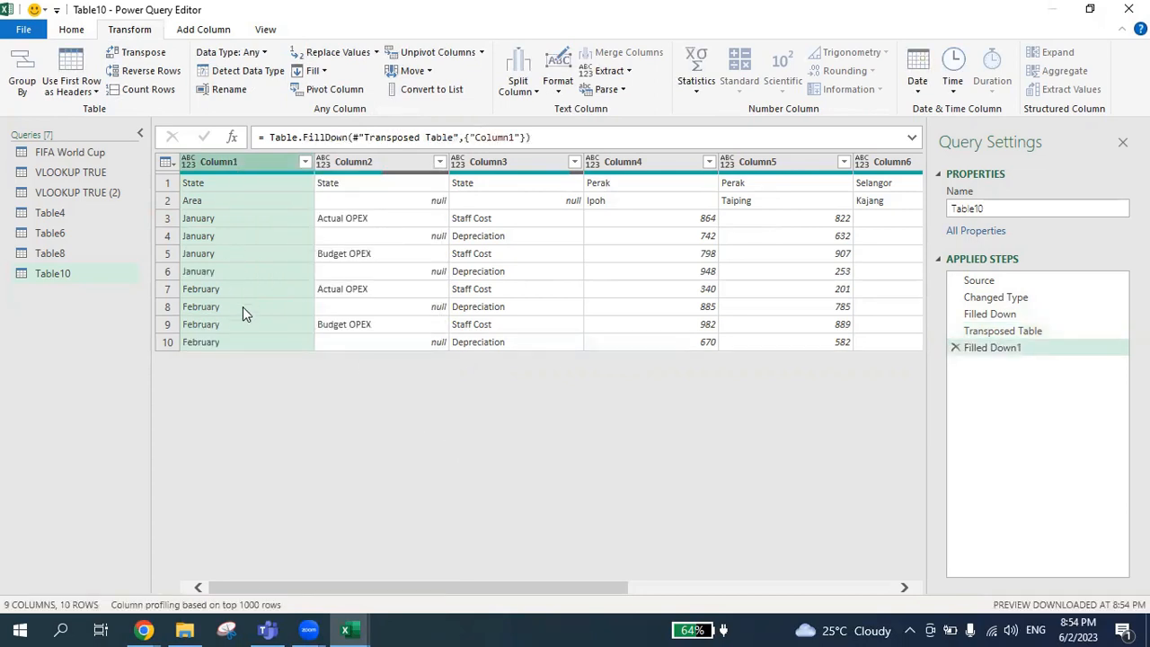
pyautogui.click(386, 259)
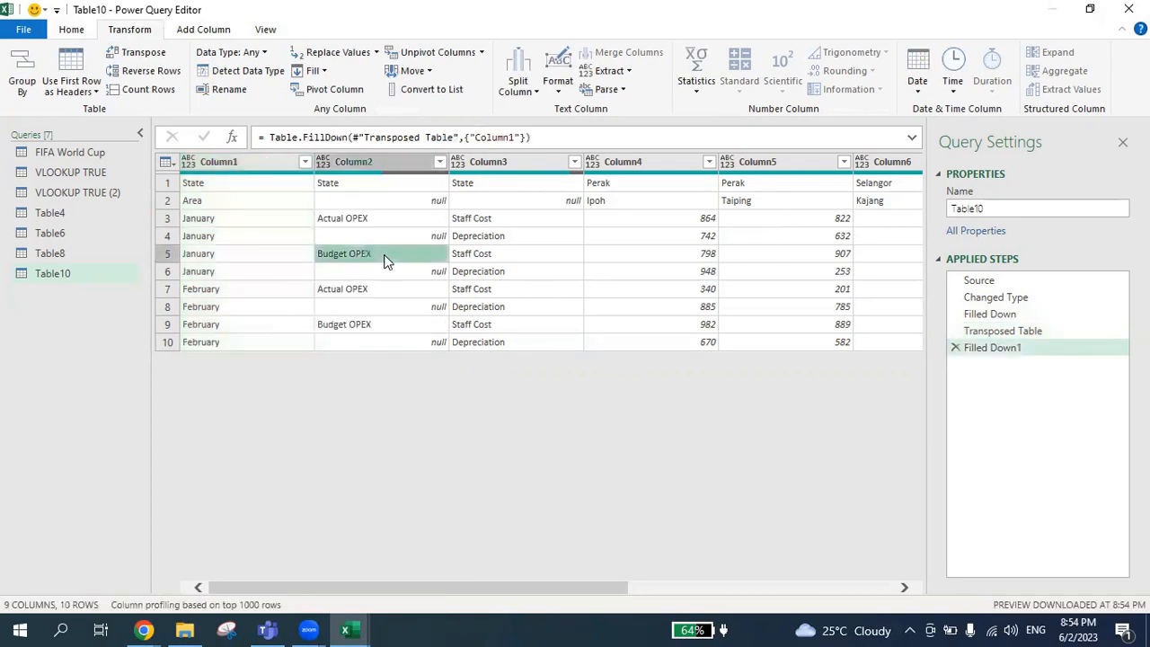
pyautogui.click(356, 163)
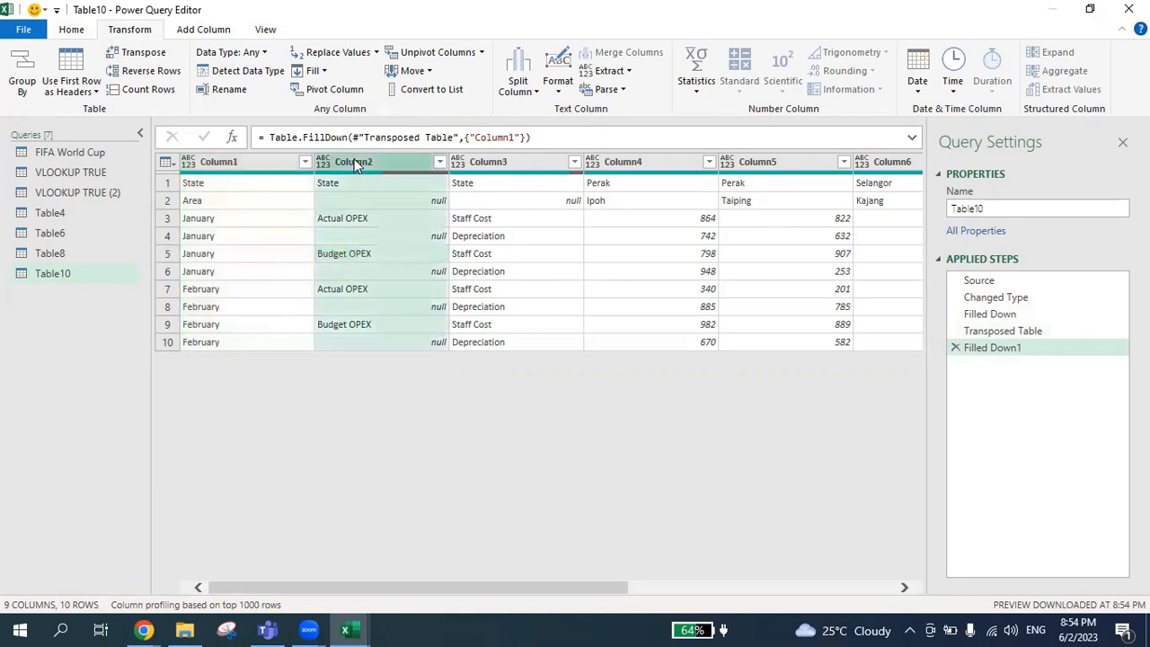
pyautogui.rightClick(356, 164)
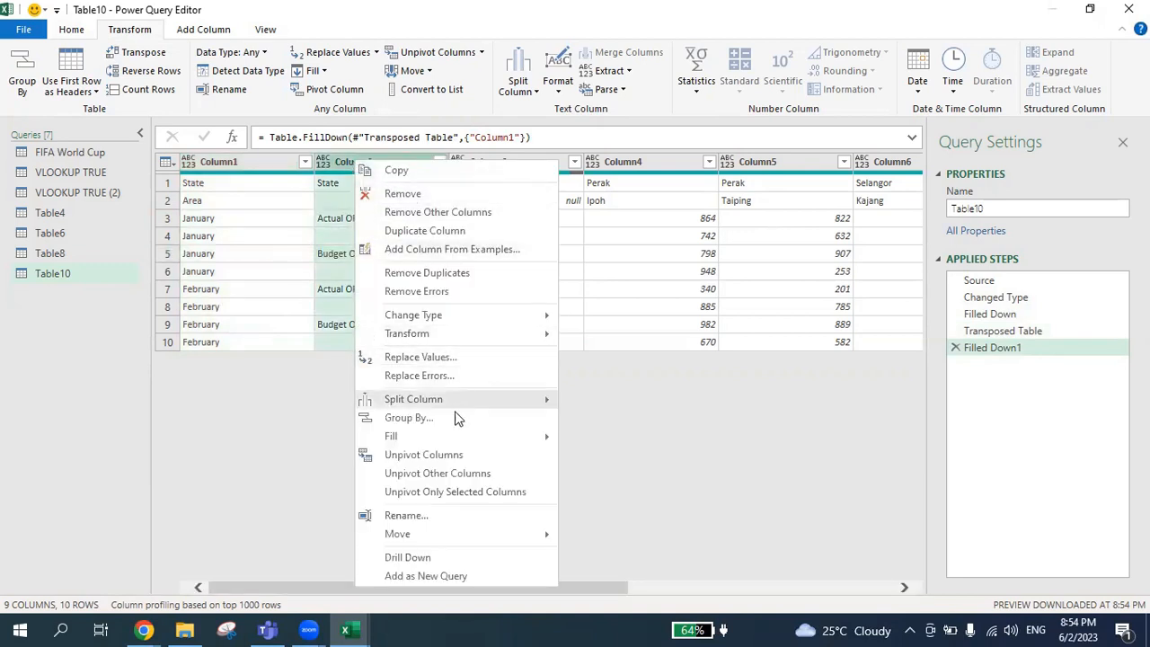
pyautogui.moveTo(444, 434)
pyautogui.click(564, 439)
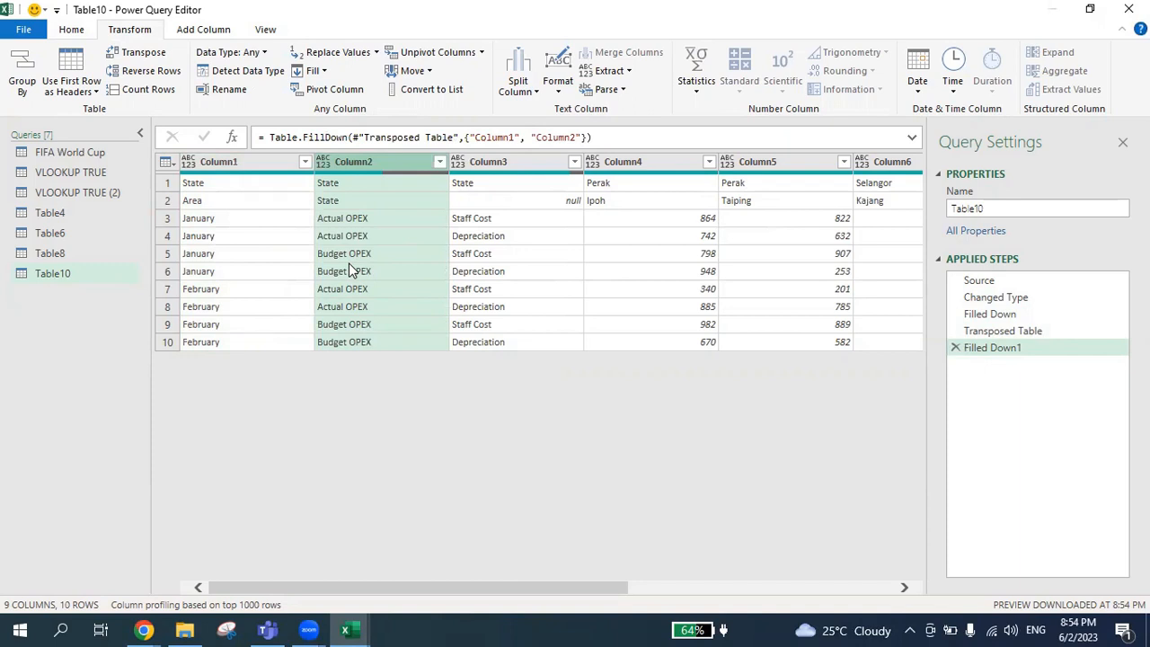
# Merge Column1, Column2 and Column3 into one column with a semicolon separator
pyautogui.click(208, 160)
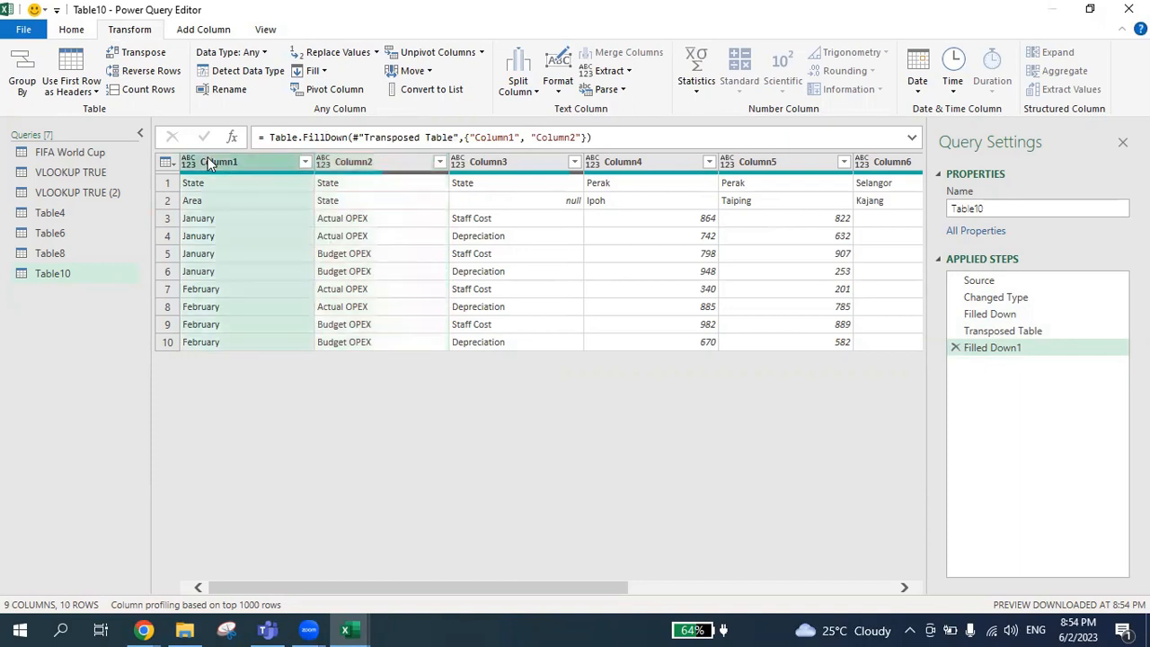
pyautogui.keyDown('shift'); pyautogui.click(360, 161); pyautogui.keyUp('shift')
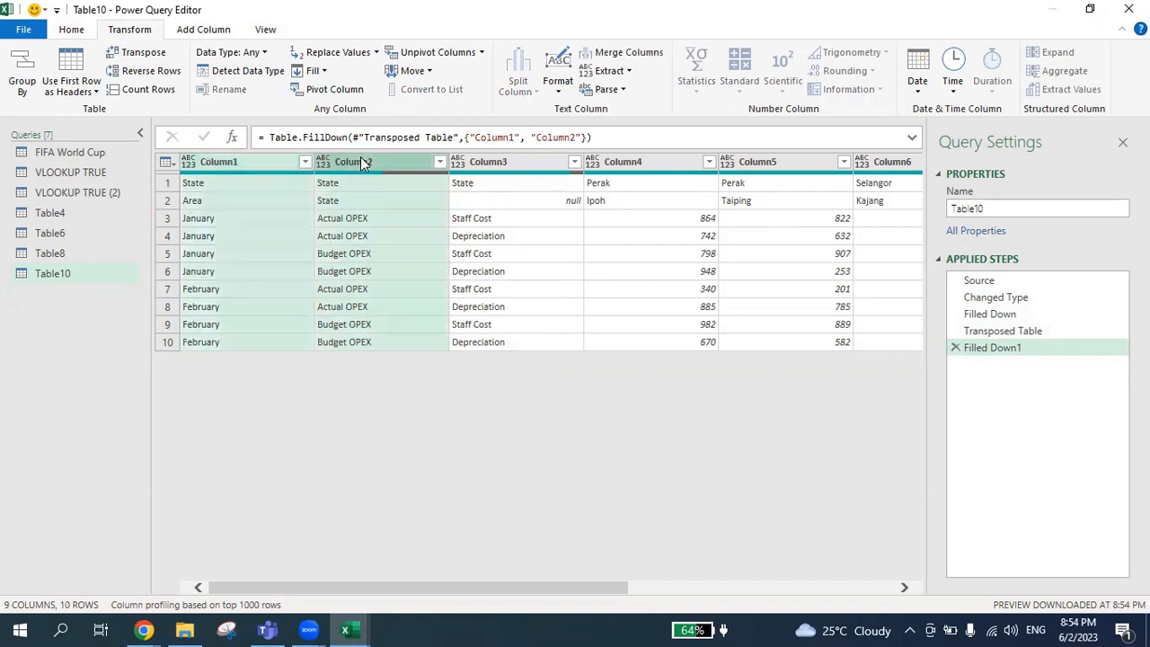
pyautogui.keyDown('shift'); pyautogui.click(485, 162); pyautogui.keyUp('shift')
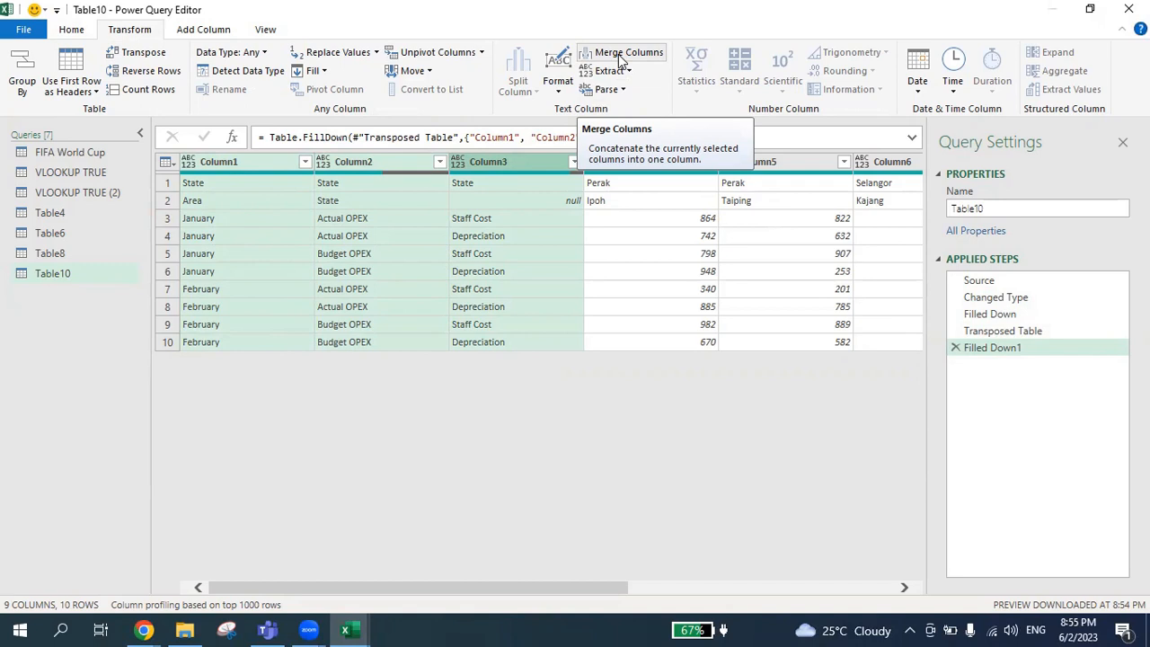
pyautogui.click(626, 50)
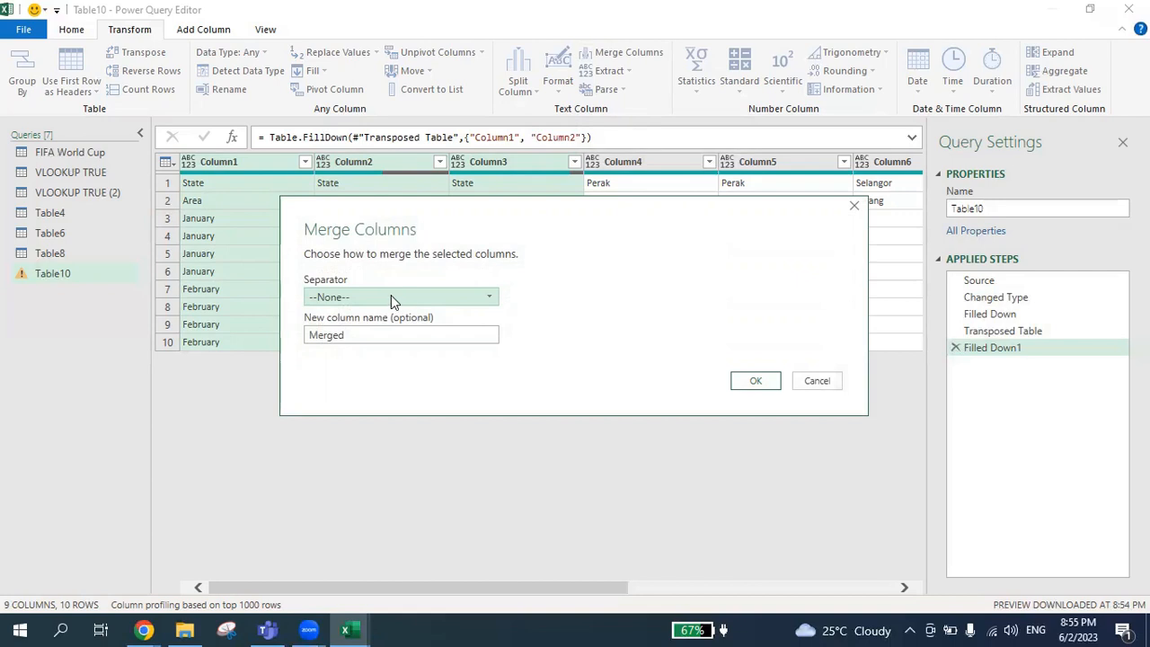
pyautogui.click(390, 299)
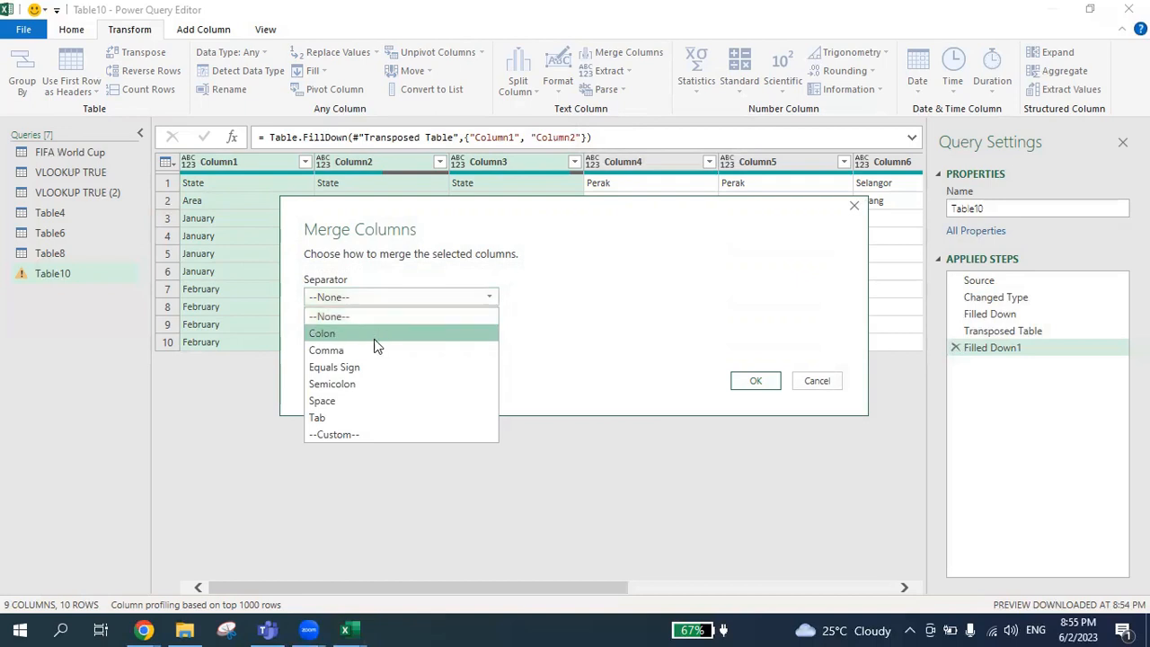
pyautogui.click(361, 384)
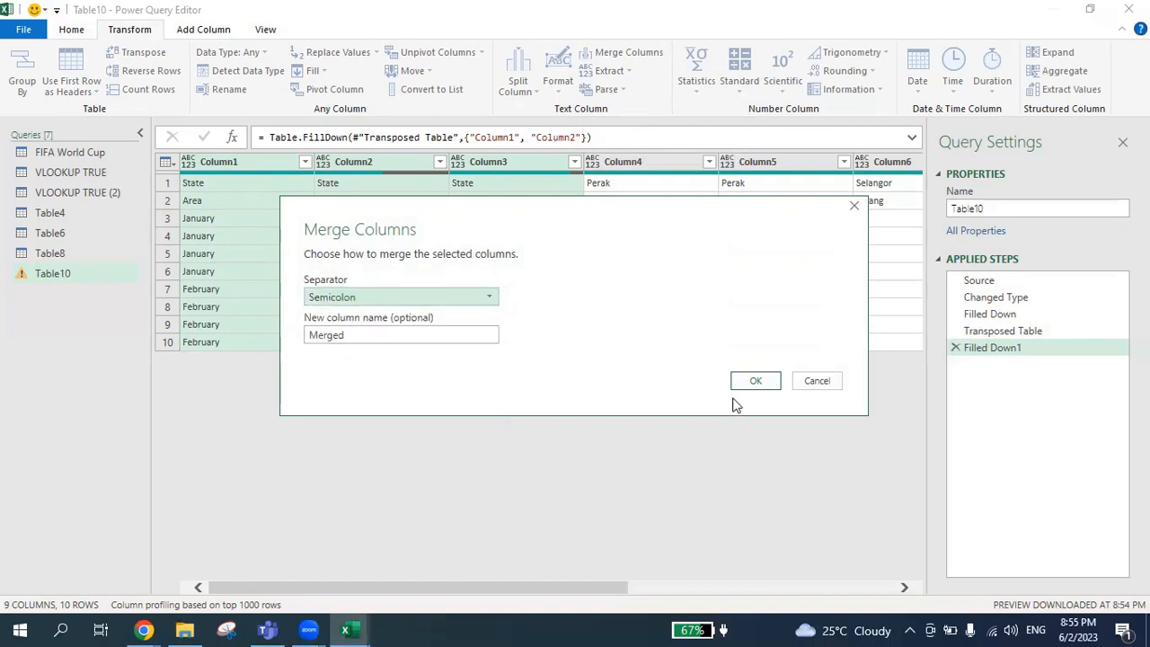
pyautogui.click(755, 382)
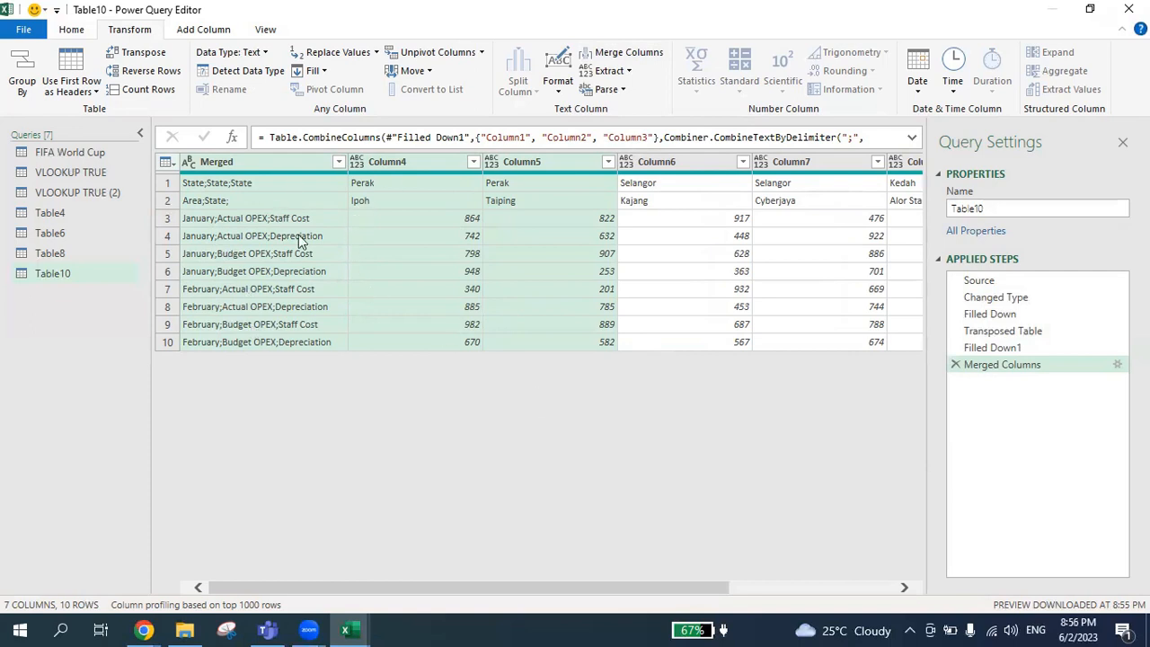
# Transpose the table back so the merged headers form its first row
pyautogui.click(72, 30)
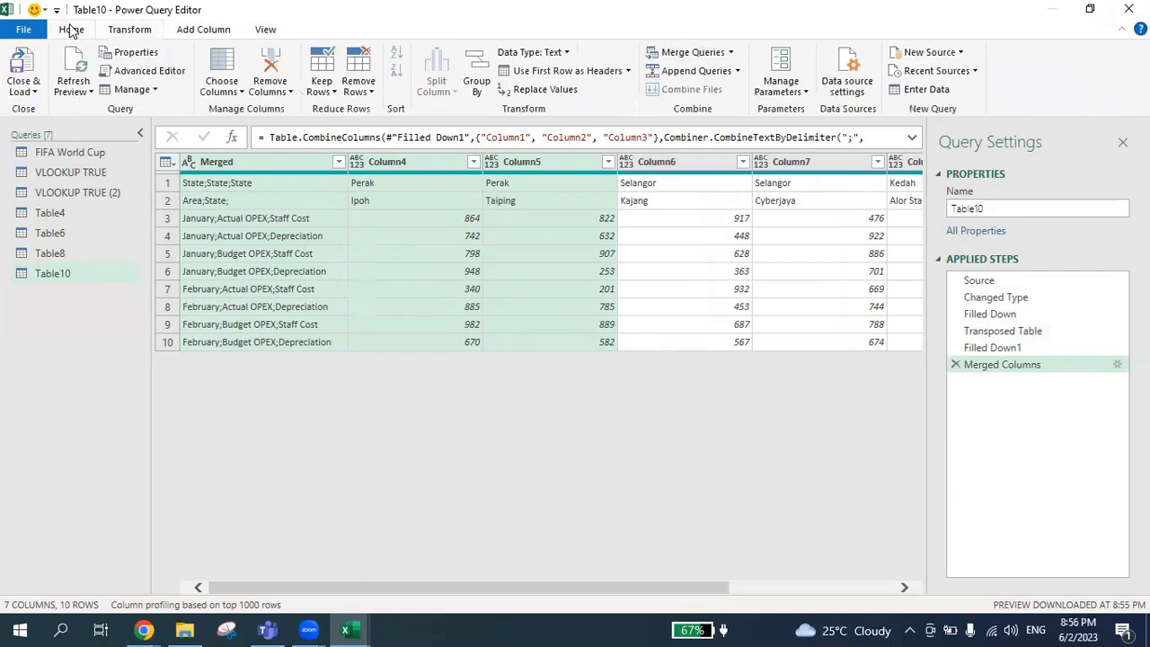
pyautogui.click(117, 30)
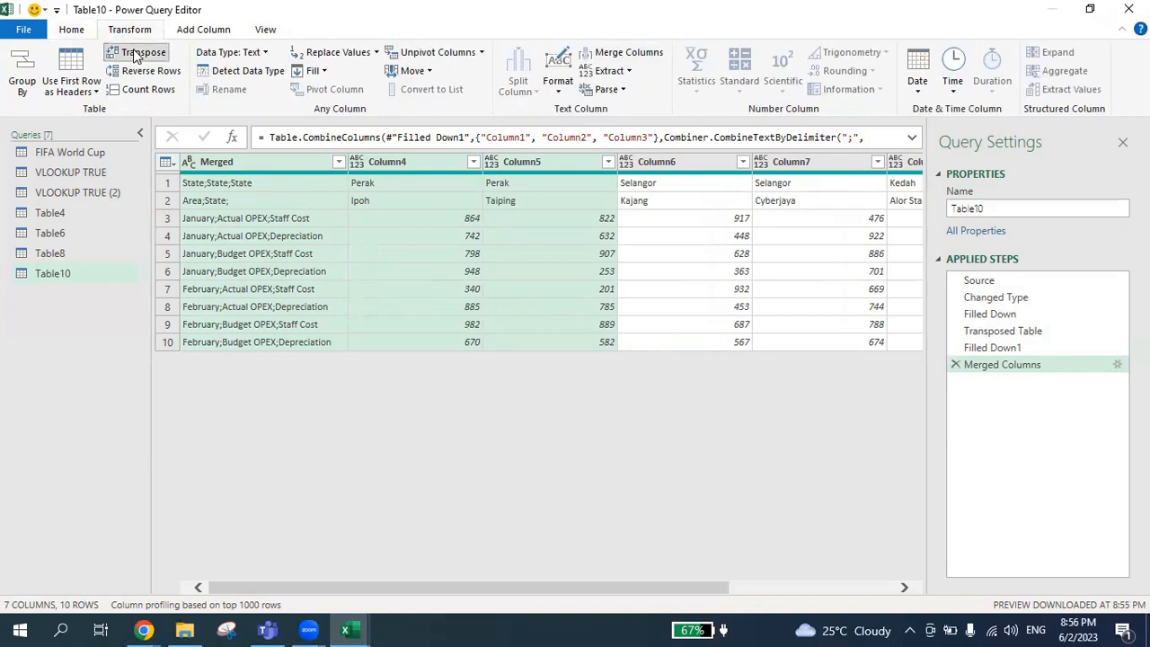
pyautogui.click(136, 53)
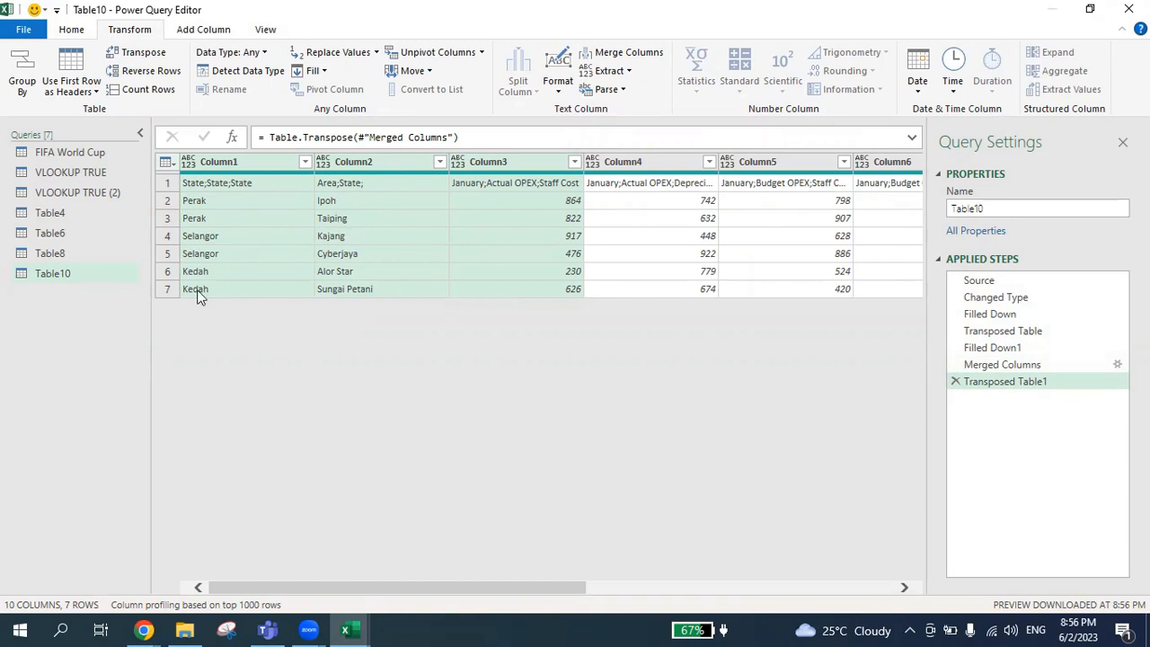
# Merge the state and area columns, Column1 and Column2, with a semicolon separator
pyautogui.click(233, 161)
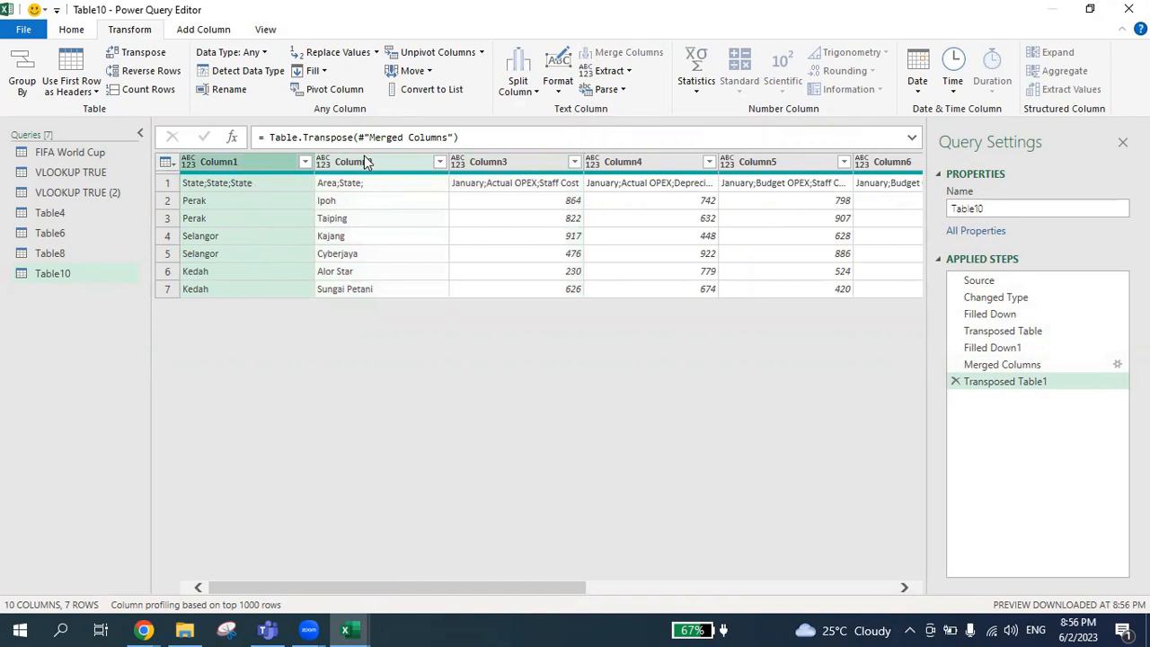
pyautogui.click(366, 161)
pyautogui.click(261, 163)
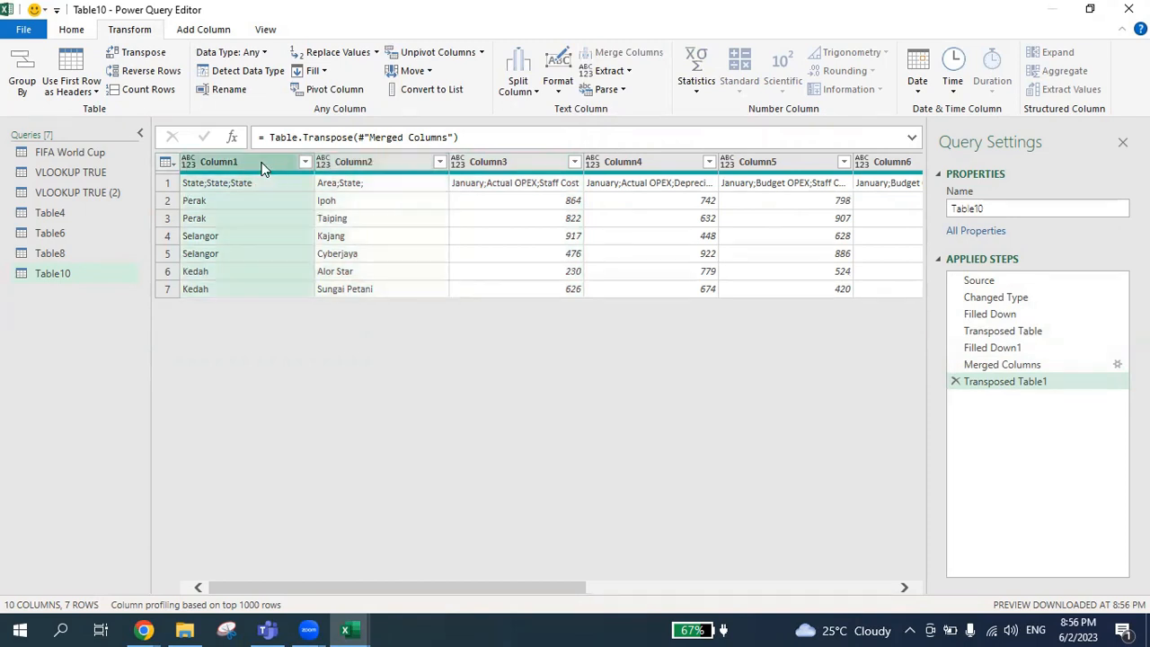
pyautogui.keyDown('ctrl'); pyautogui.click(349, 164); pyautogui.keyUp('ctrl')
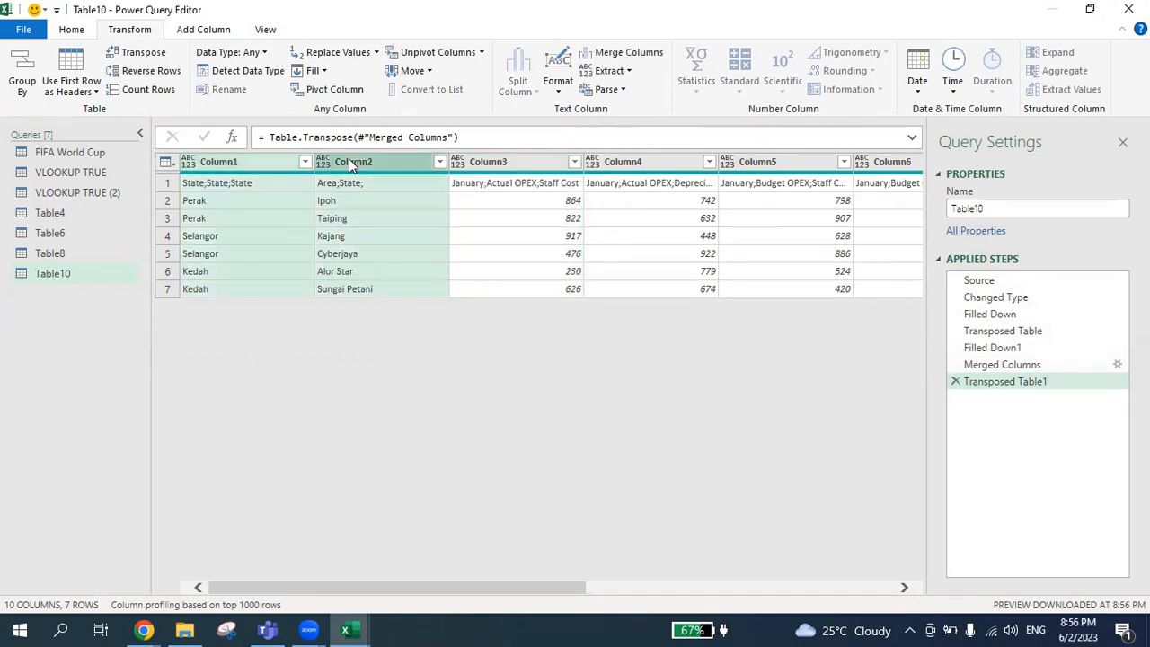
pyautogui.click(641, 54)
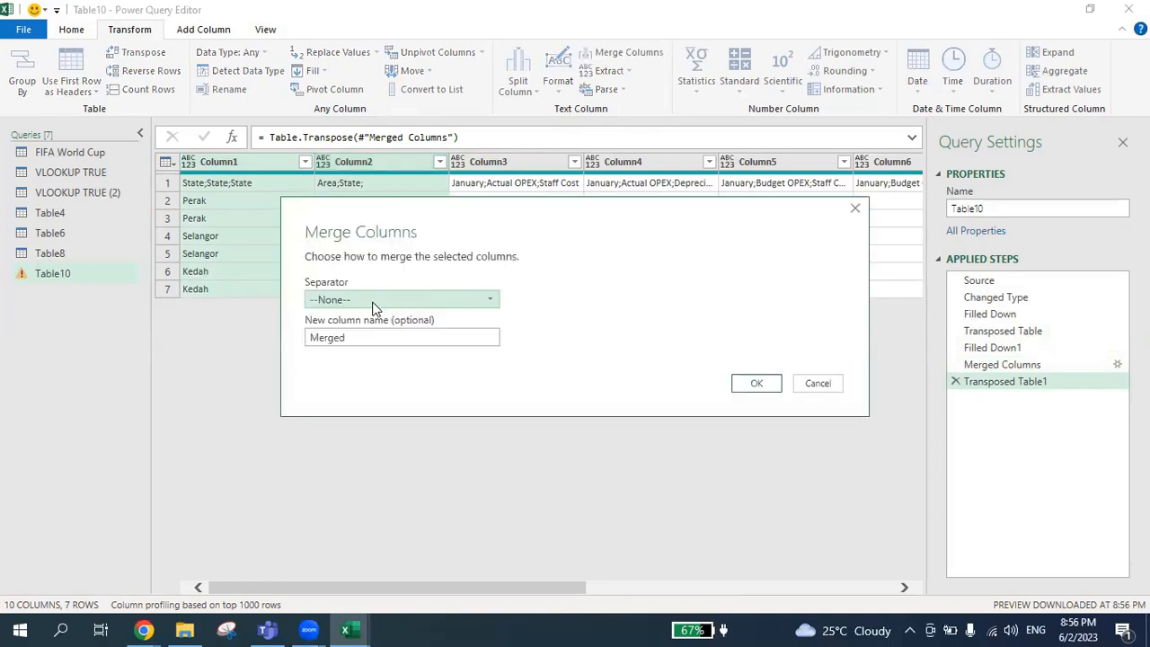
pyautogui.click(387, 299)
pyautogui.click(348, 384)
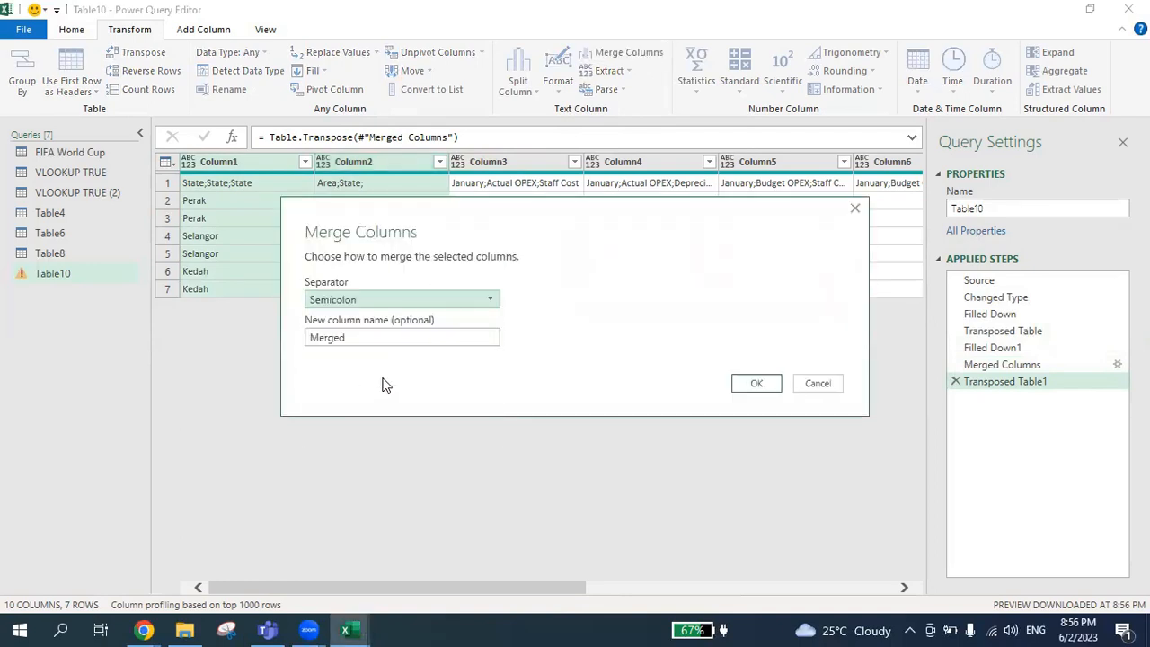
pyautogui.click(752, 384)
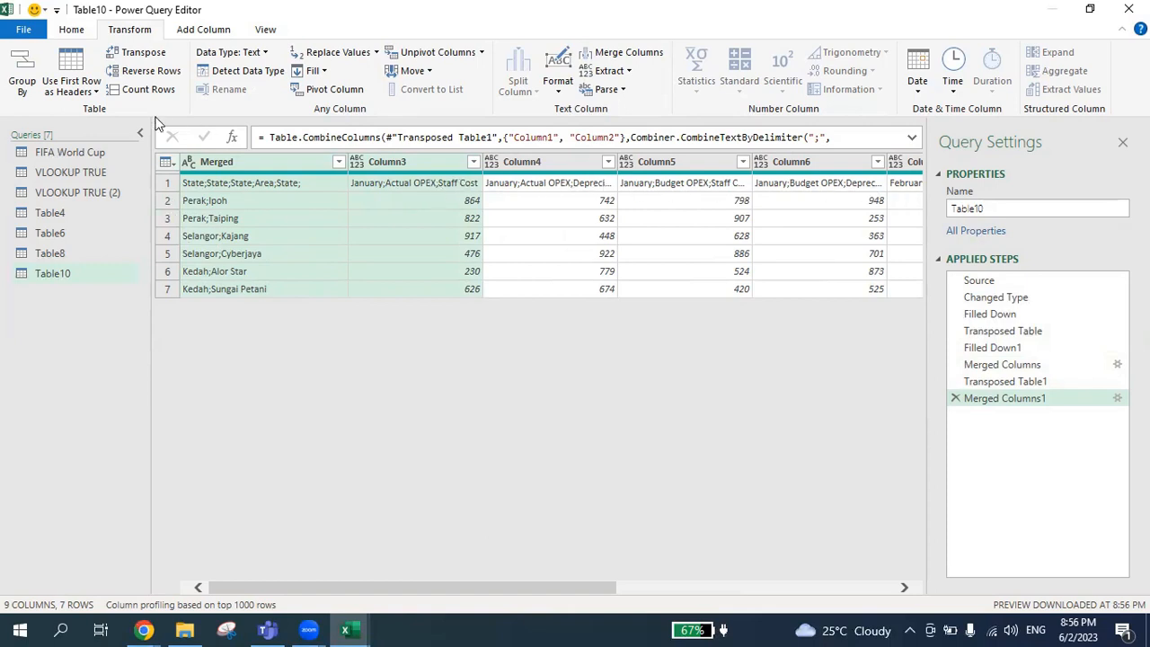
# Promote the first row of the merged table to column headers
pyautogui.click(60, 32)
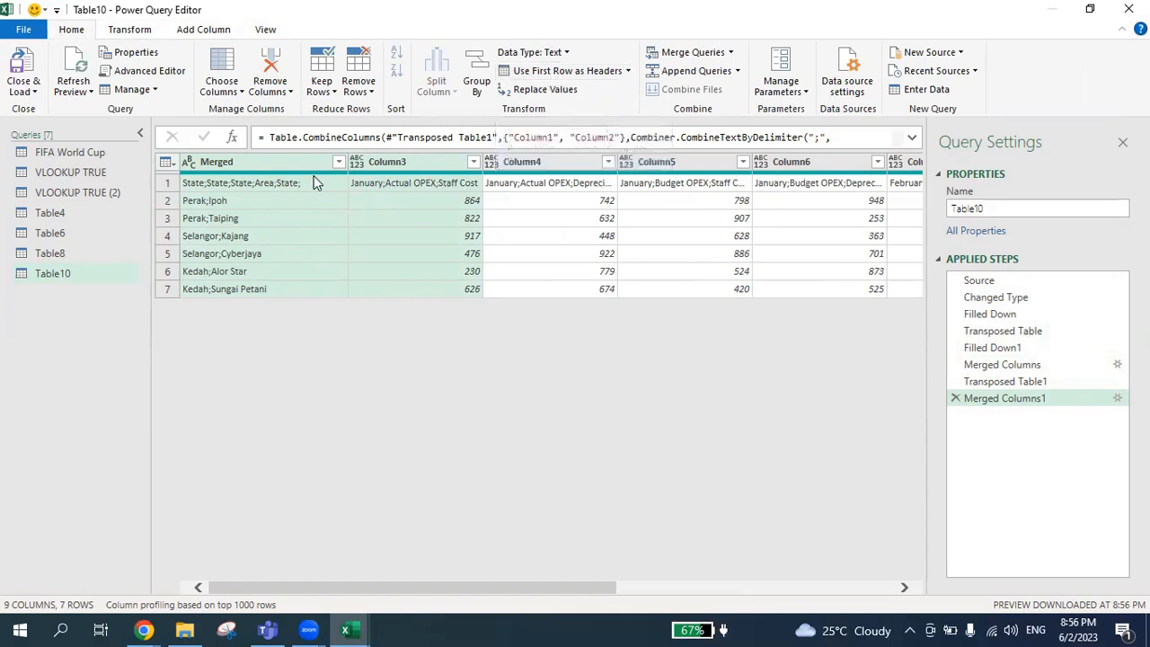
pyautogui.click(244, 163)
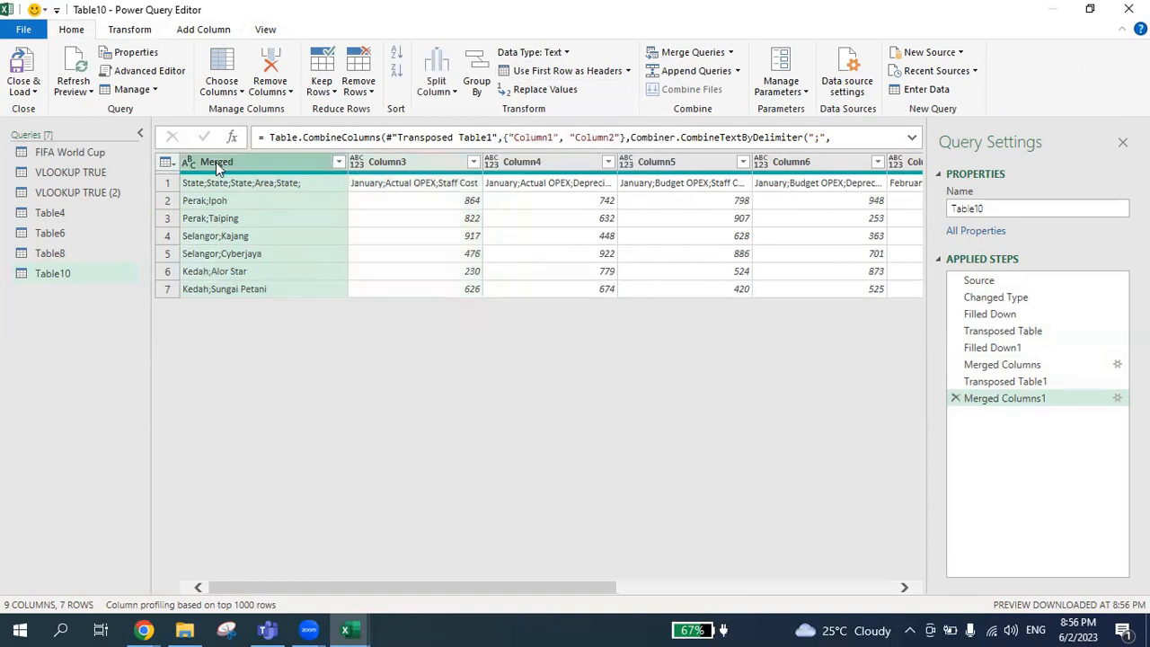
pyautogui.click(427, 163)
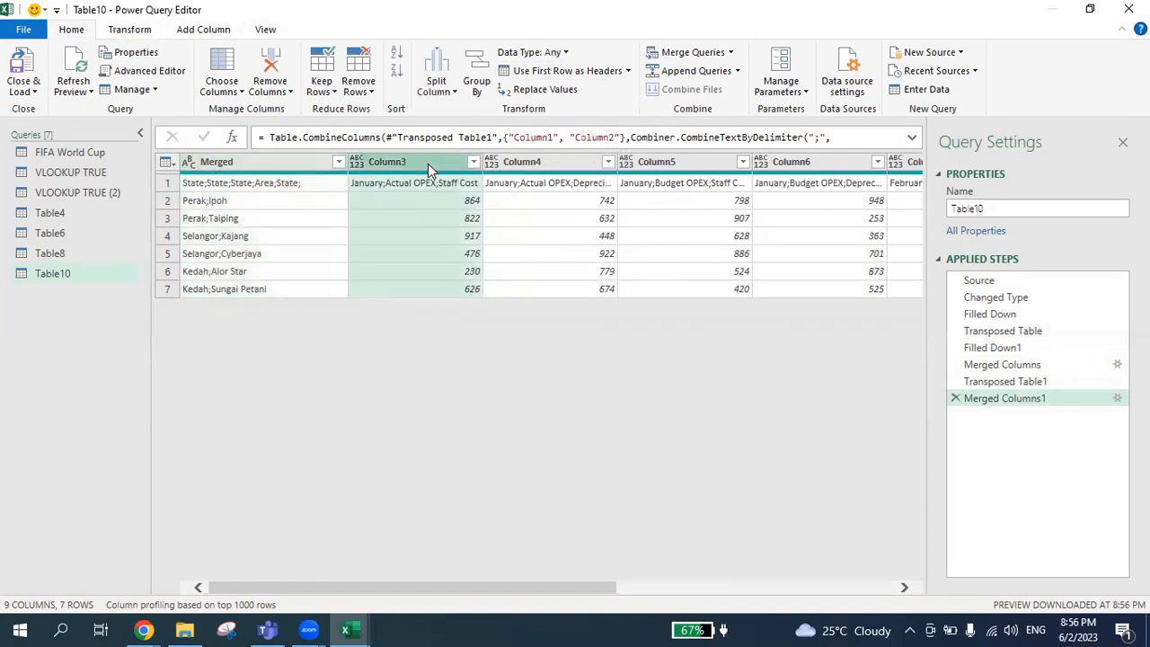
pyautogui.click(521, 165)
pyautogui.click(678, 164)
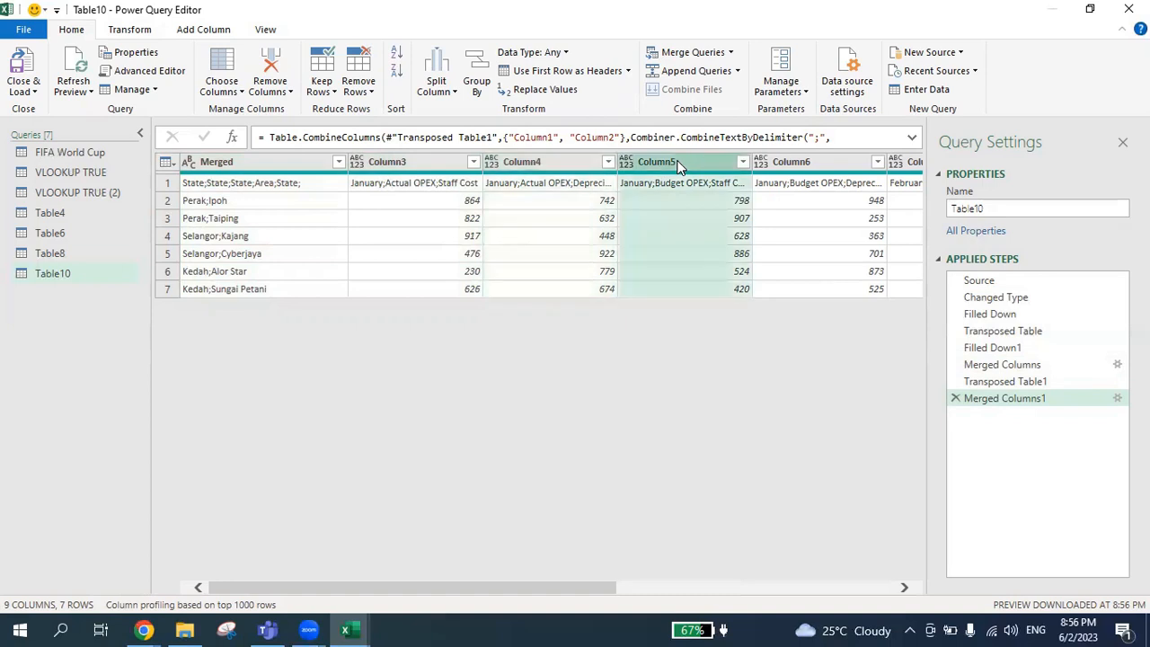
pyautogui.click(167, 185)
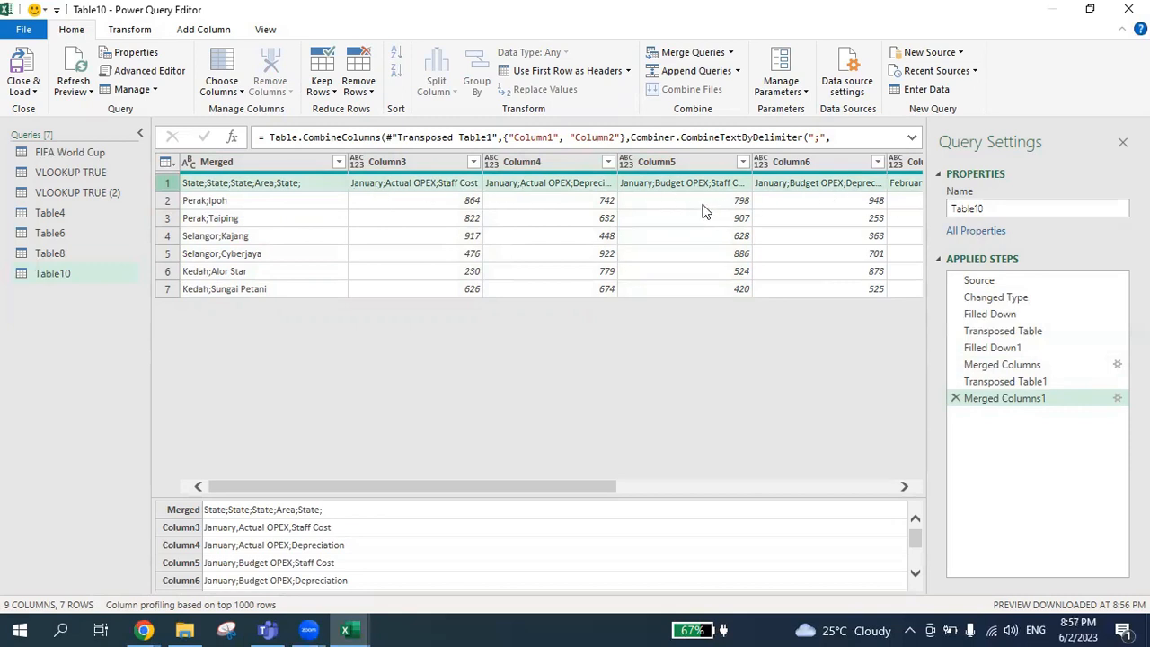
pyautogui.click(545, 74)
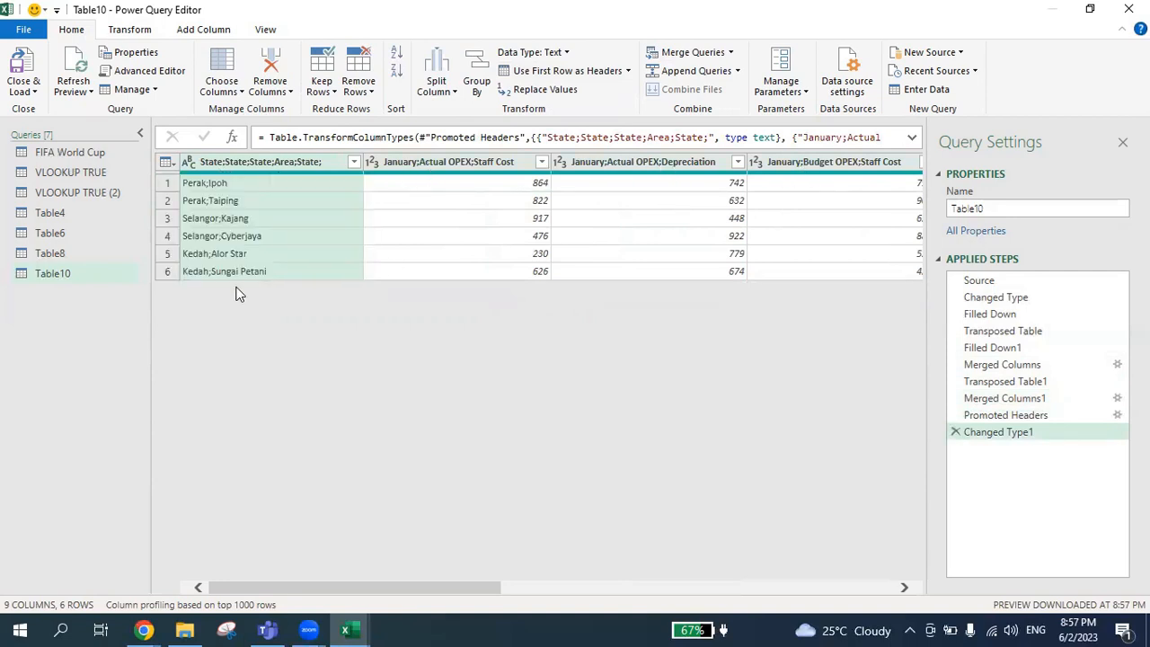
# Unpivot all the month, OPEX and cost columns, from January;Actual OPEX;Staff Cost through February;Budget OPEX;Depreciation
pyautogui.click(466, 168)
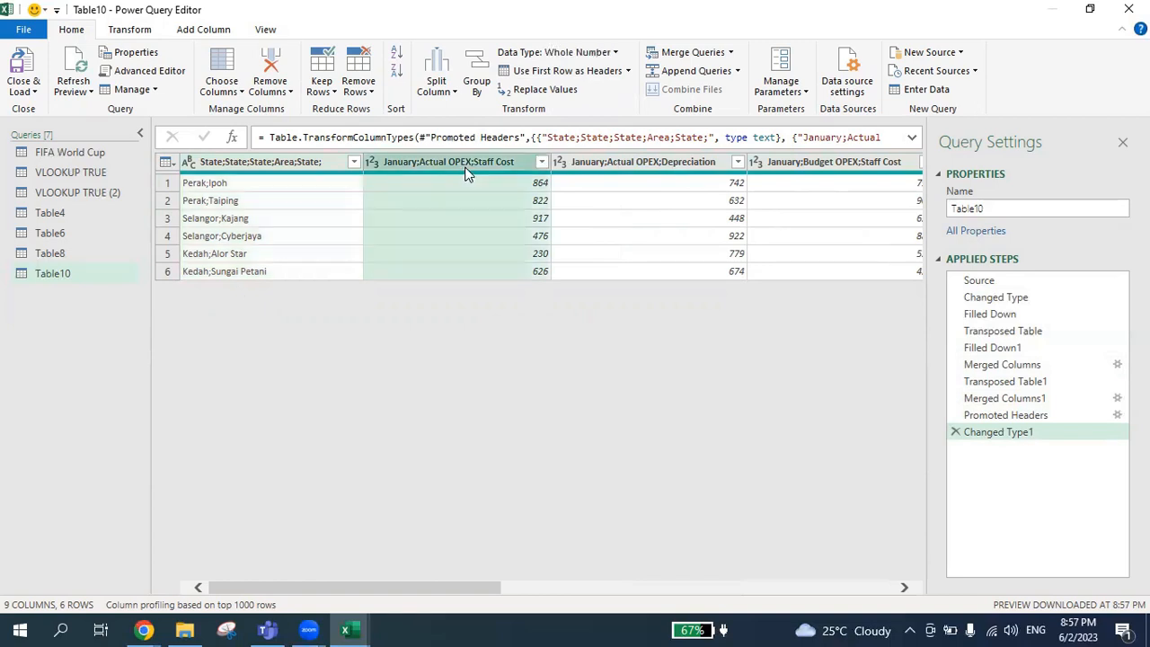
pyautogui.moveTo(441, 587); pyautogui.dragTo(847, 587)
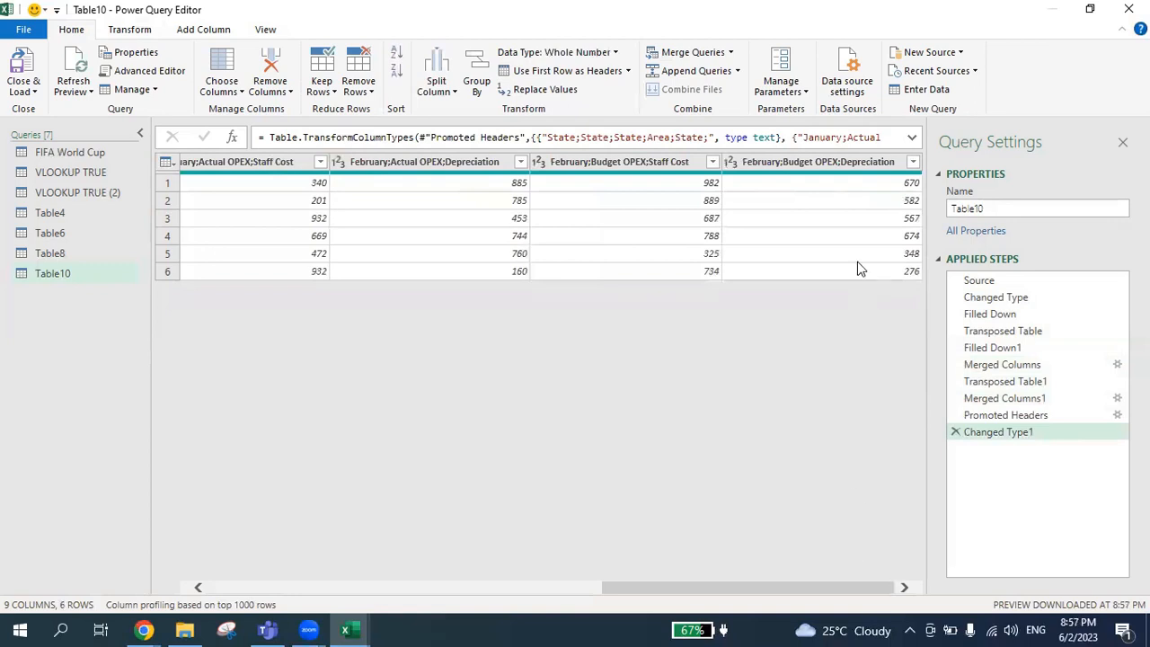
pyautogui.keyDown('shift'); pyautogui.click(770, 171); pyautogui.keyUp('shift')
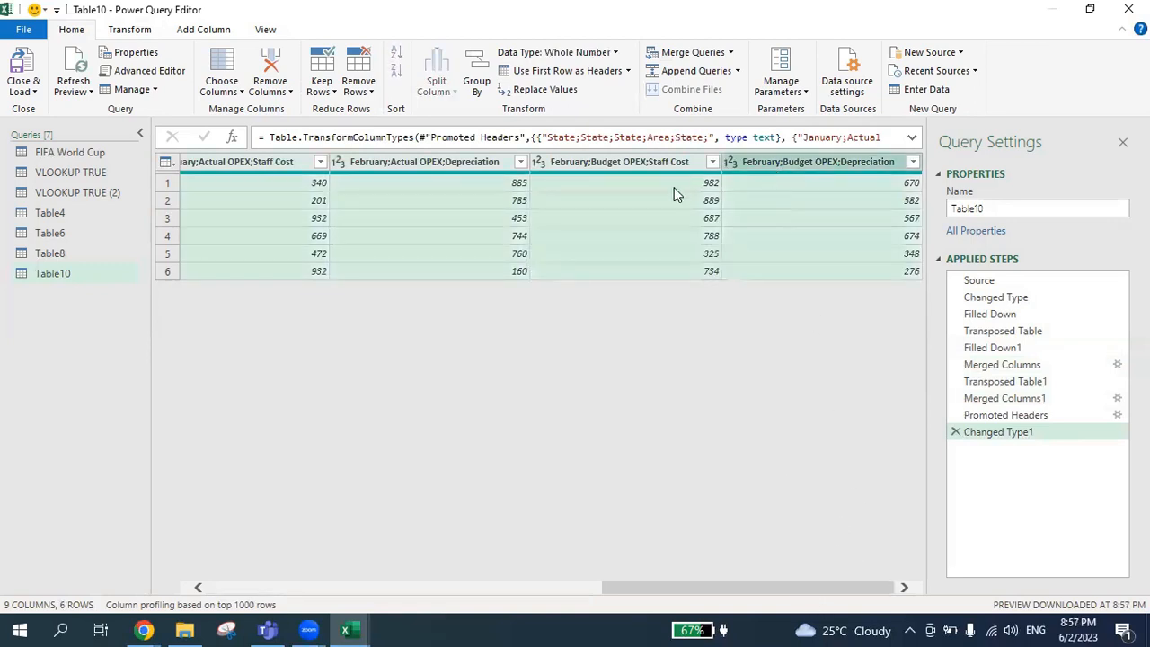
pyautogui.moveTo(716, 590); pyautogui.dragTo(252, 592)
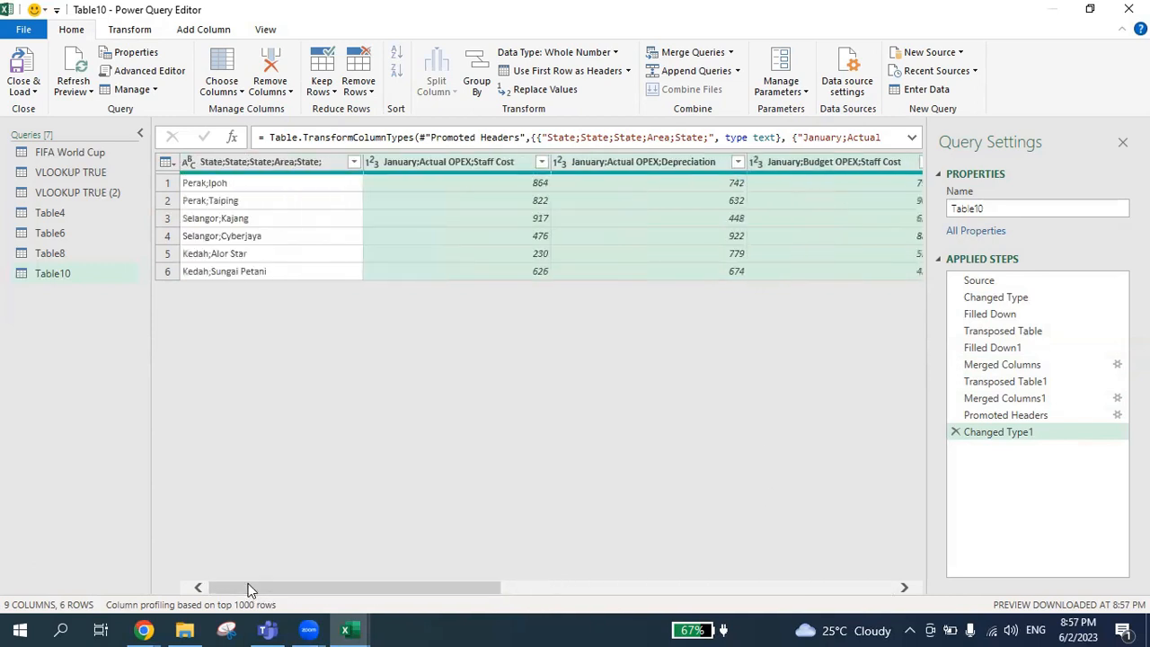
pyautogui.click(129, 34)
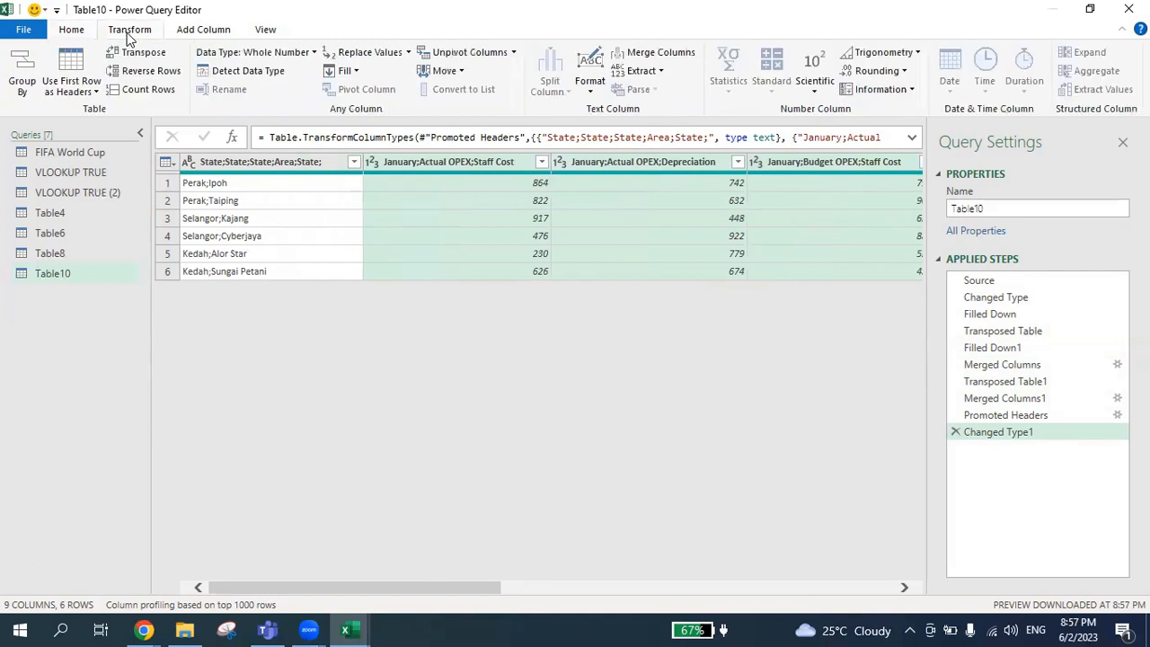
pyautogui.click(458, 57)
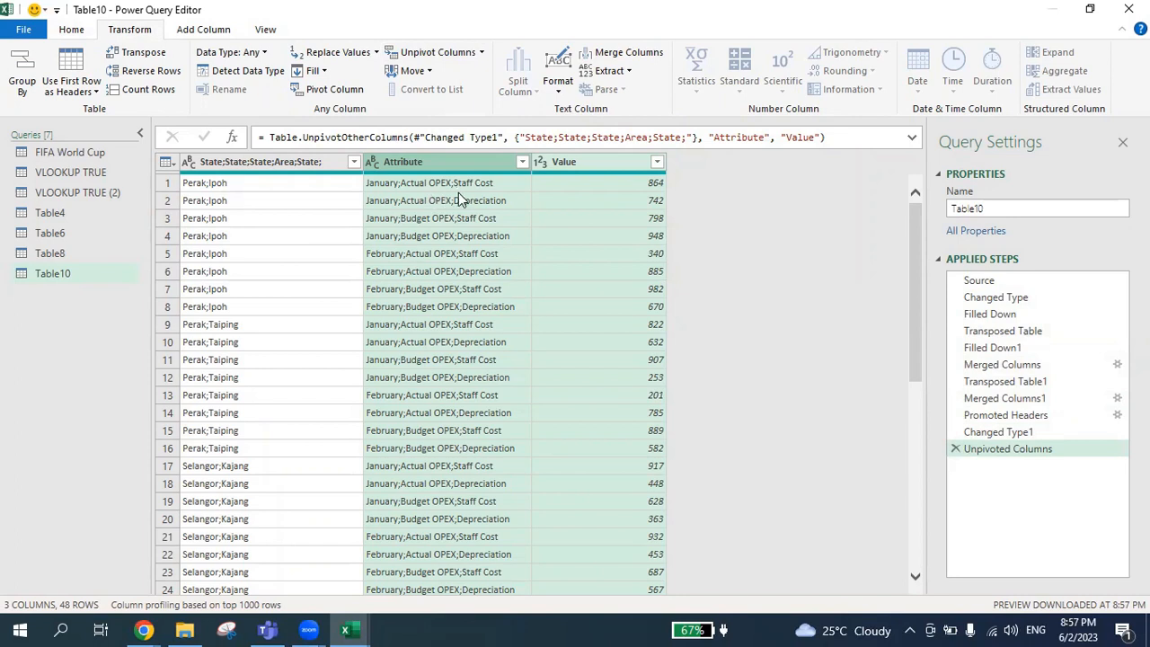
# Split the merged state and area column at each occurrence of the semicolon delimiter
pyautogui.click(277, 160)
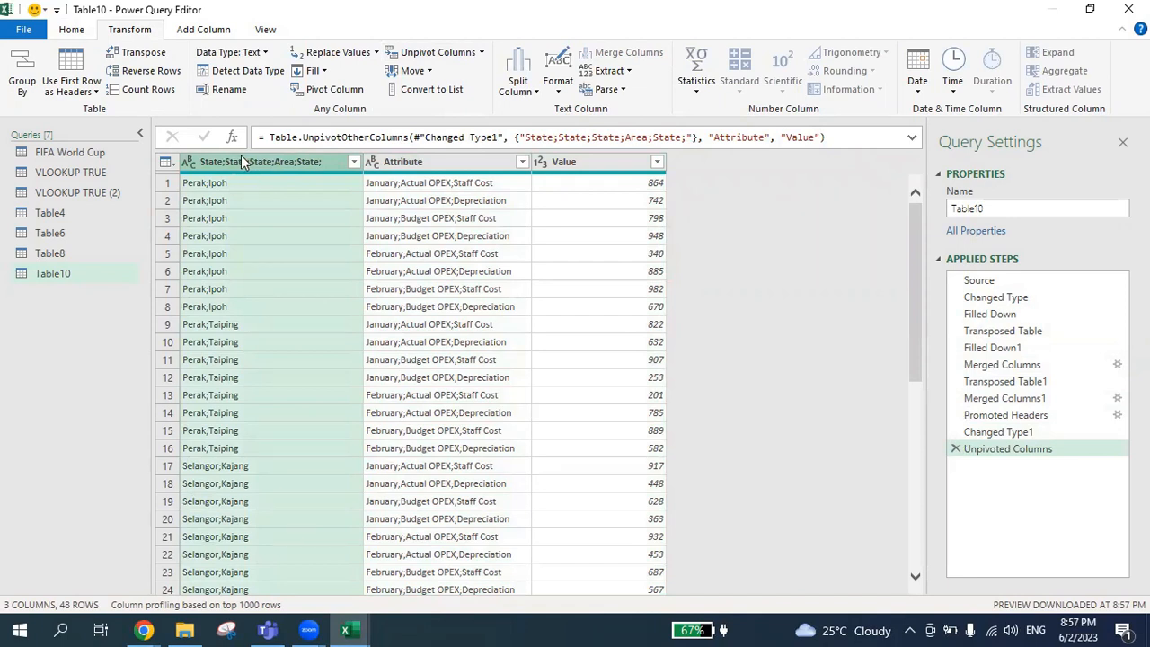
pyautogui.click(528, 97)
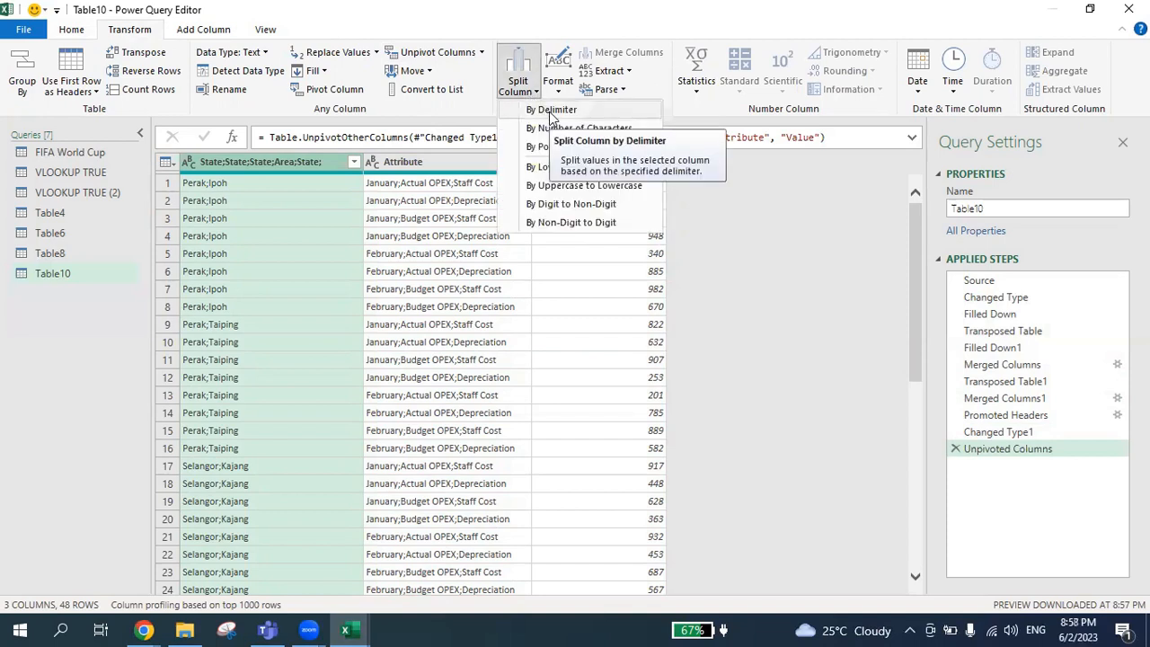
pyautogui.click(549, 111)
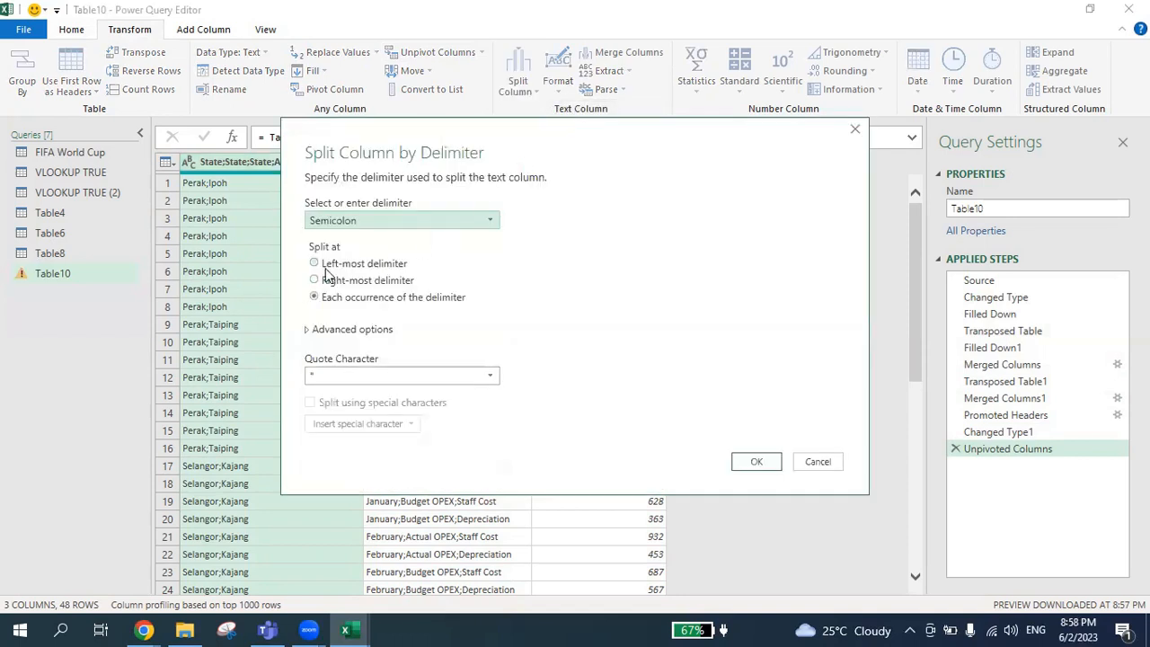
pyautogui.click(755, 464)
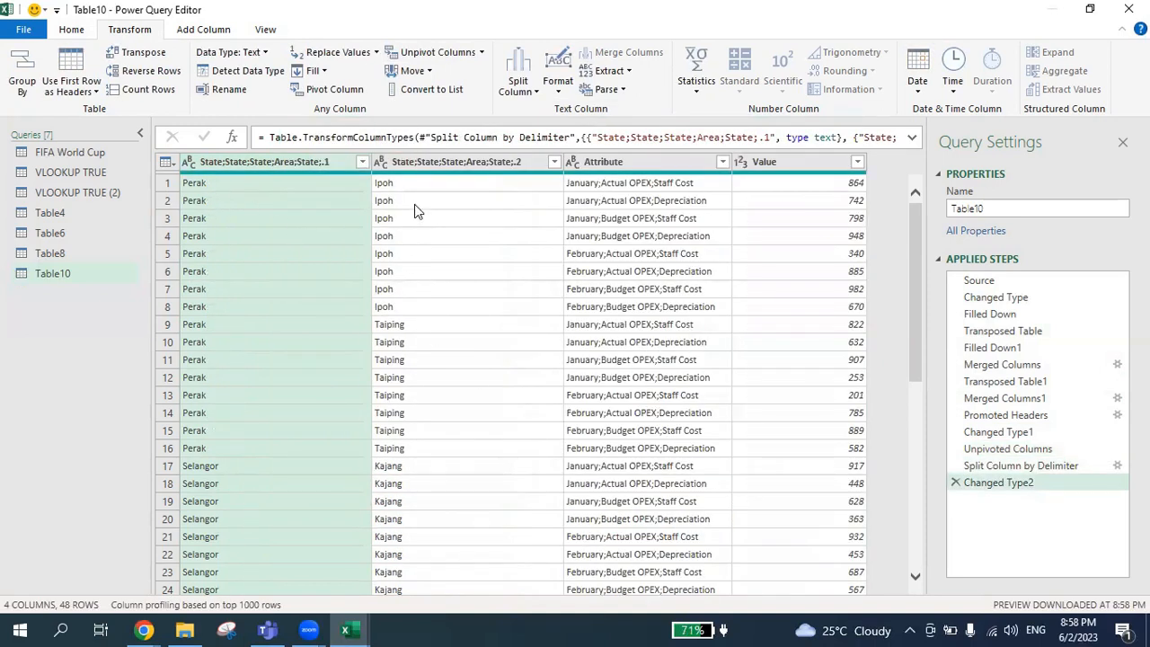
# Split the Attribute column at each semicolon to separate the month, OPEX type and cost item
pyautogui.click(599, 167)
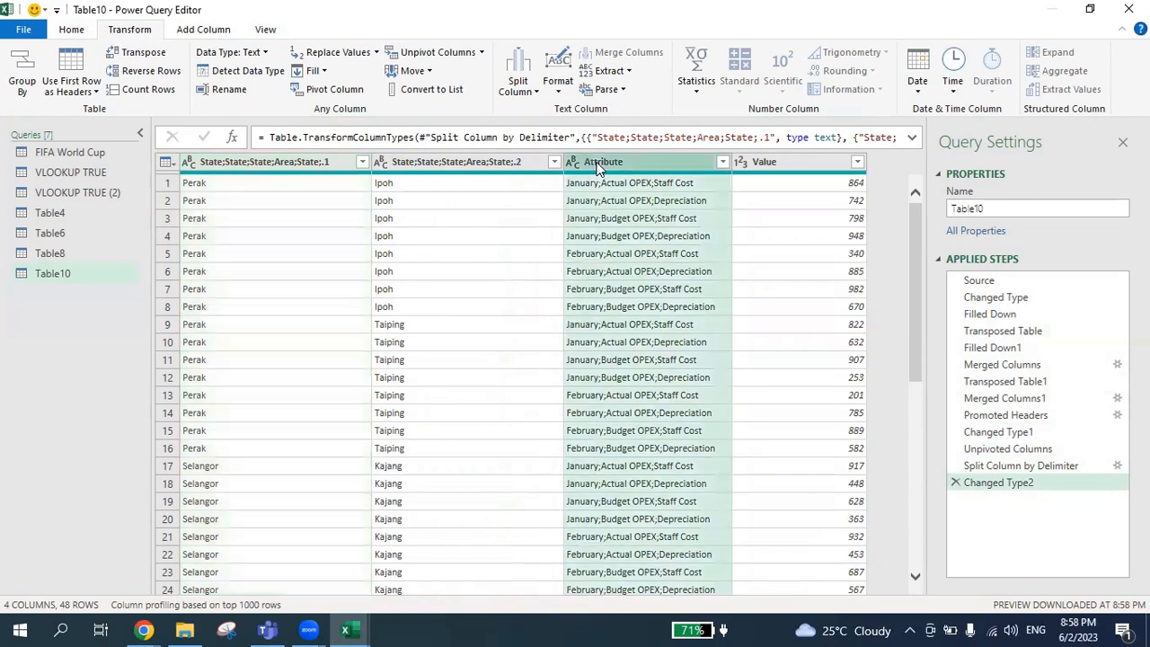
pyautogui.click(506, 65)
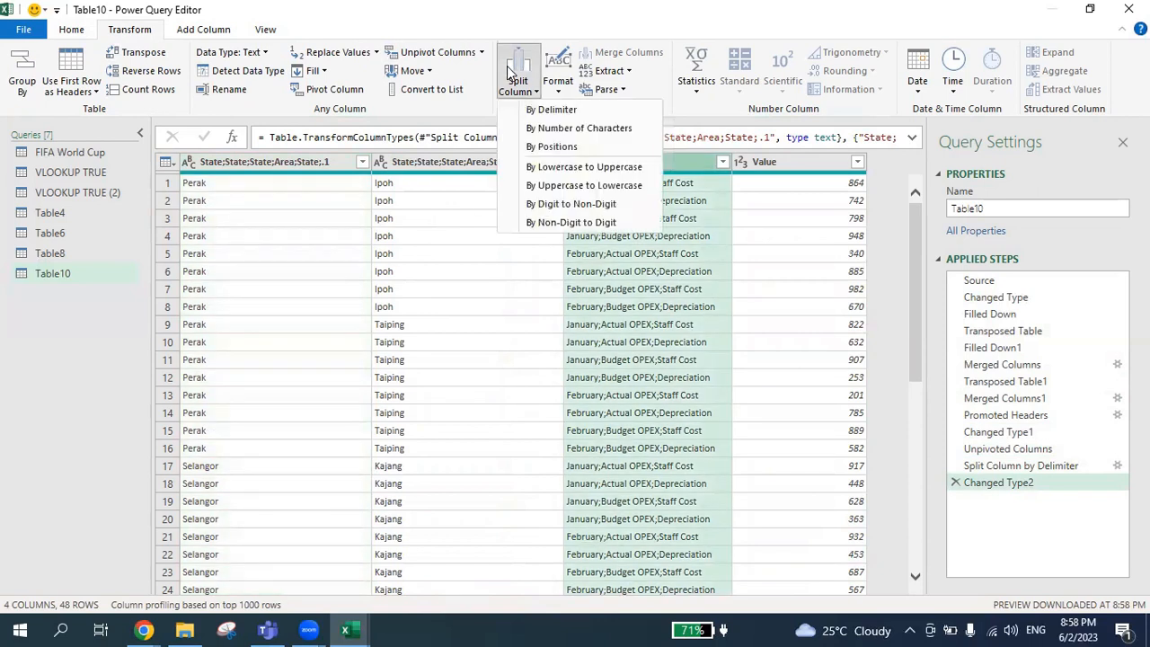
pyautogui.click(551, 110)
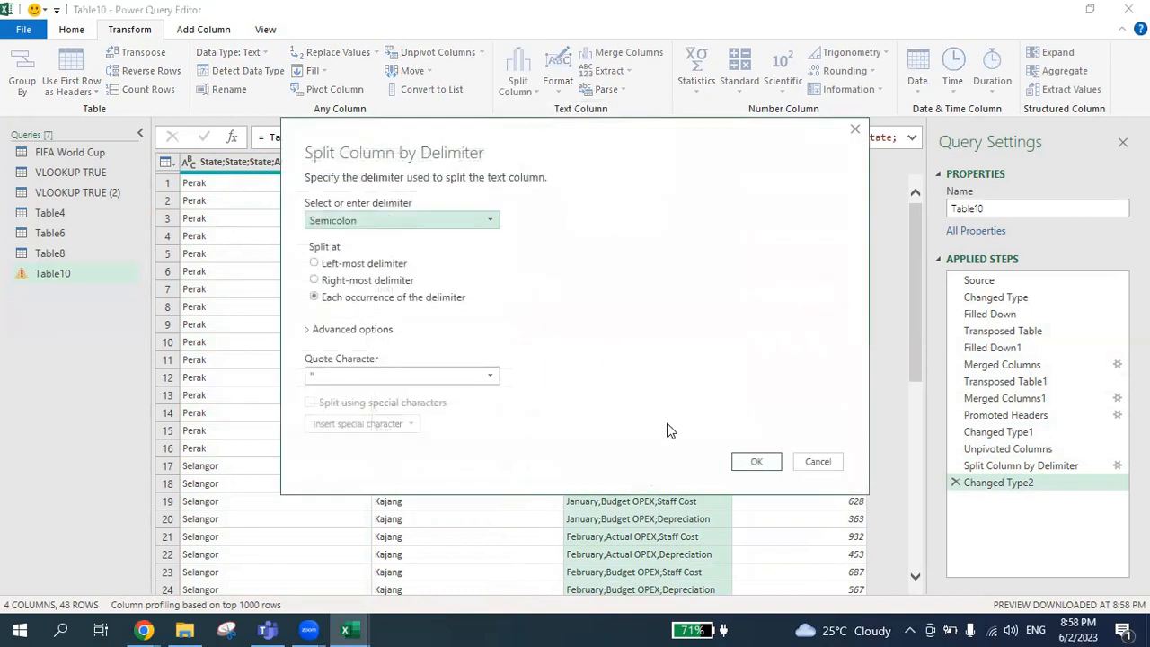
pyautogui.click(778, 464)
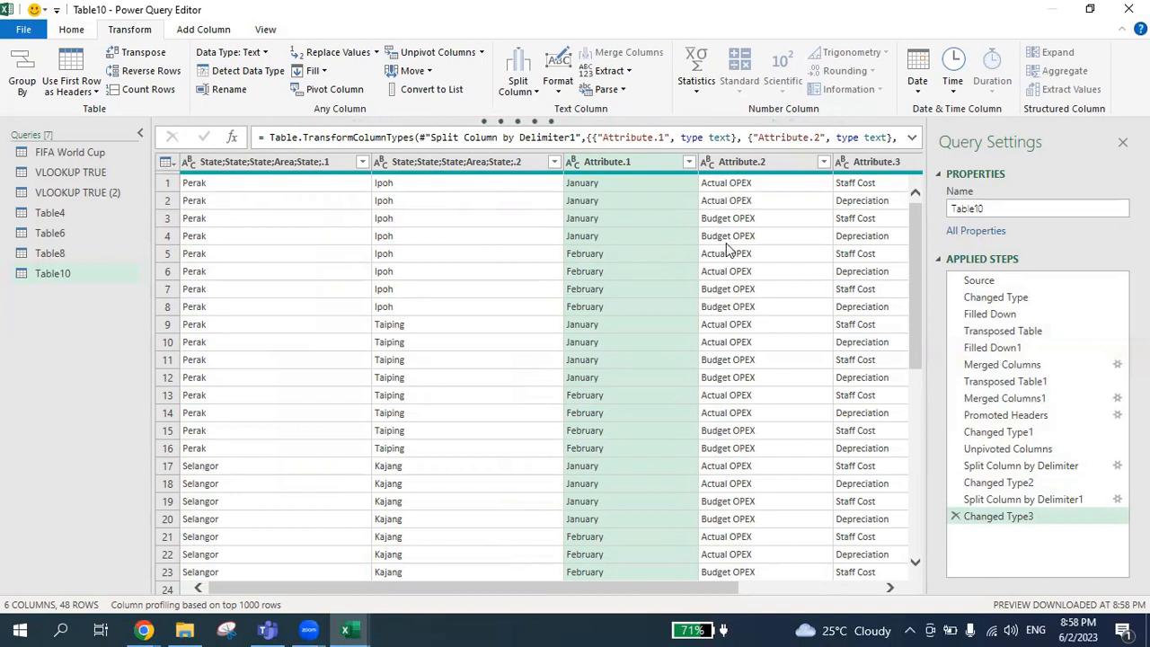
# Rename the two split state and area columns as State and Area
pyautogui.moveTo(689, 586); pyautogui.dragTo(867, 600)
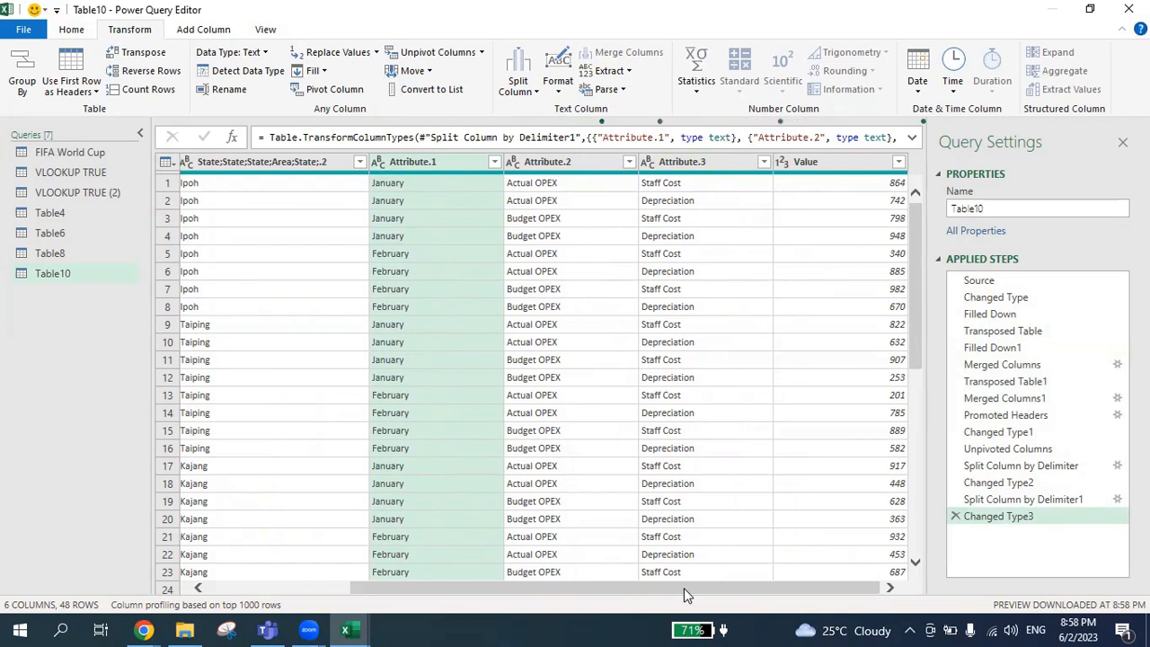
pyautogui.moveTo(683, 588); pyautogui.dragTo(436, 604)
pyautogui.doubleClick(266, 161)
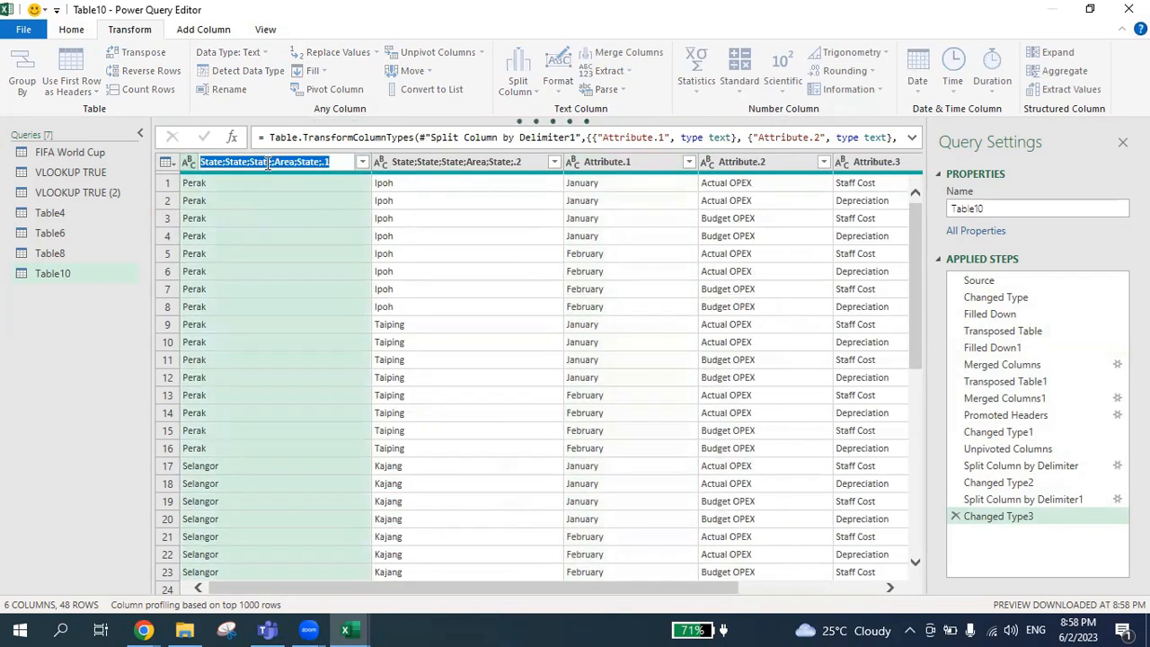
pyautogui.write('State')
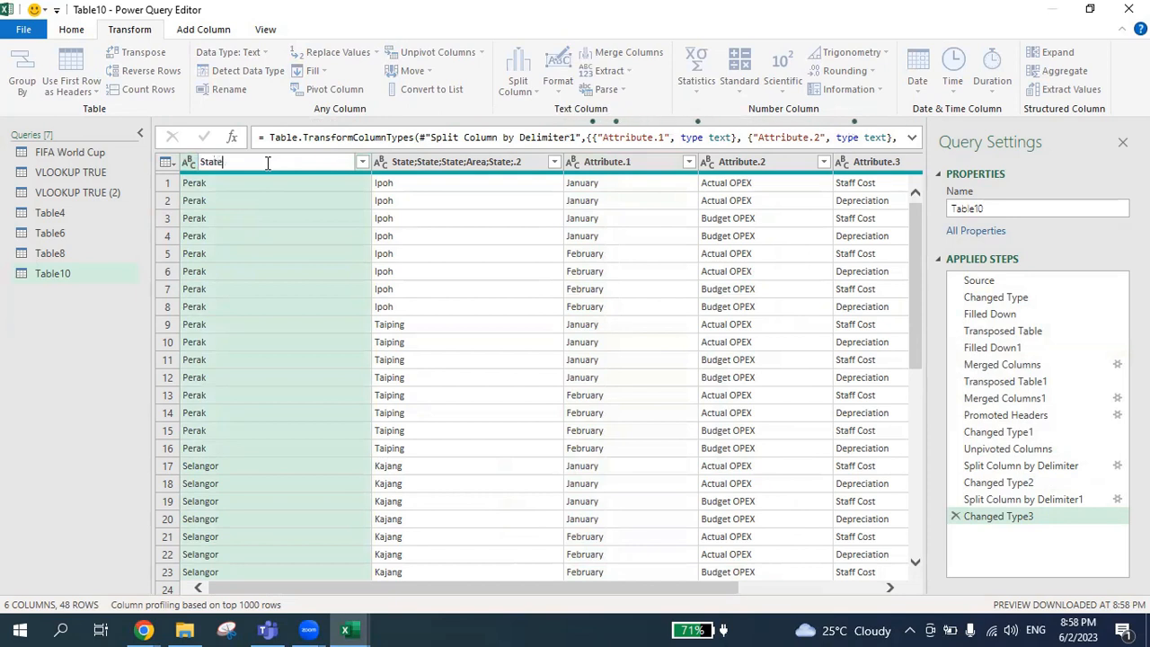
pyautogui.press('Return')
pyautogui.doubleClick(422, 162)
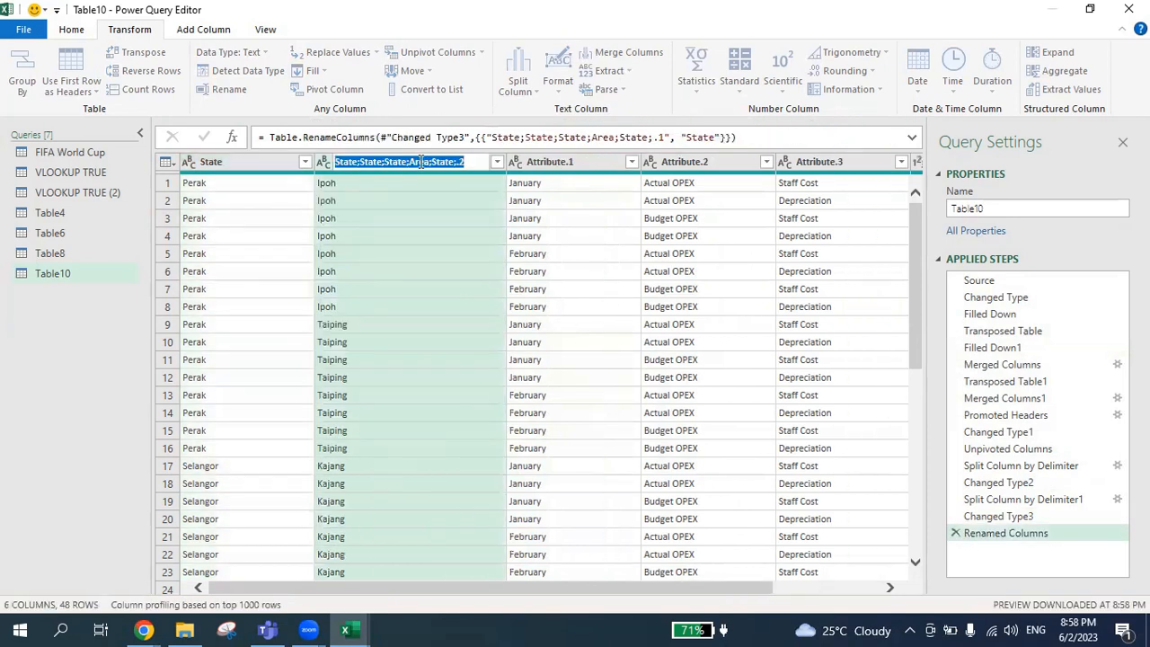
pyautogui.write('Area')
pyautogui.press('Return')
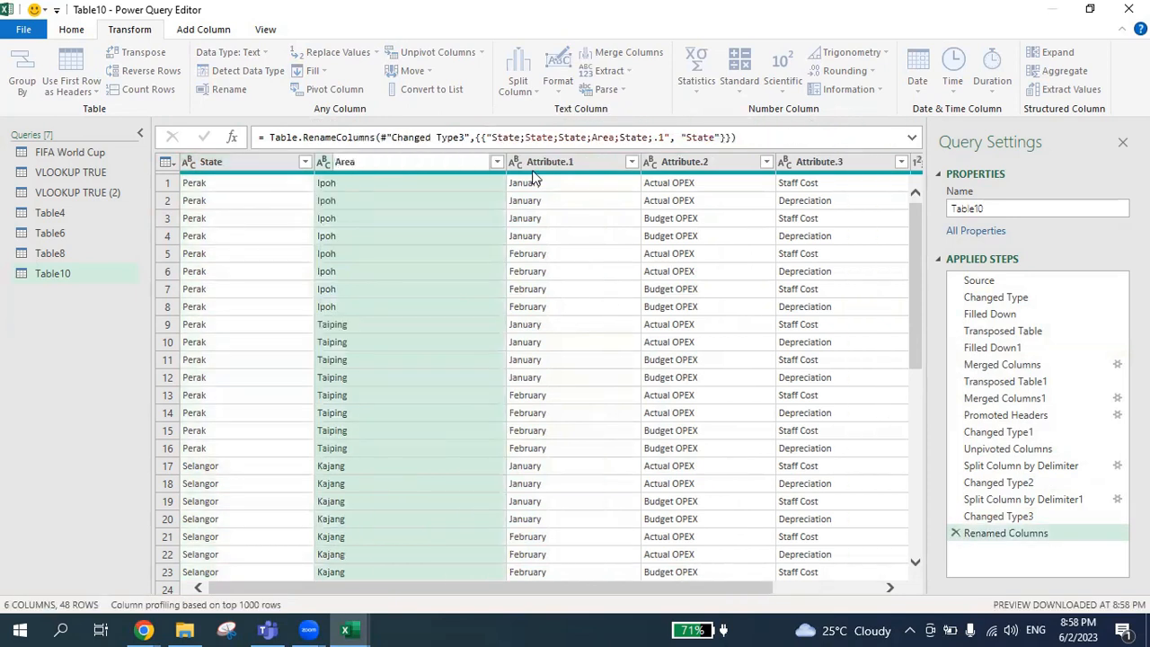
# Rename the columns Attribute.1, Attribute.2 and Attribute.3 as Months, Type and Items
pyautogui.doubleClick(560, 166)
pyautogui.write('Months')
pyautogui.press('Return')
pyautogui.doubleClick(639, 162)
pyautogui.write('Typo')
pyautogui.press('BackSpace')
pyautogui.write('e')
pyautogui.press('Return')
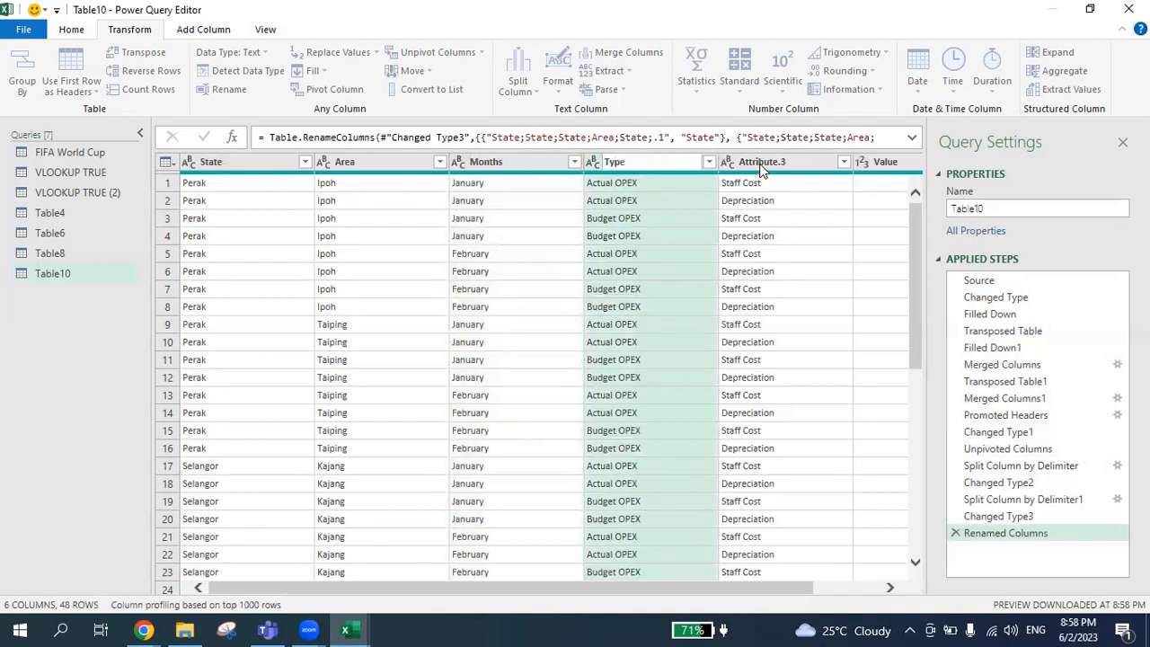
pyautogui.doubleClick(762, 164)
pyautogui.write('Itt')
pyautogui.press('BackSpace')
pyautogui.write('ems')
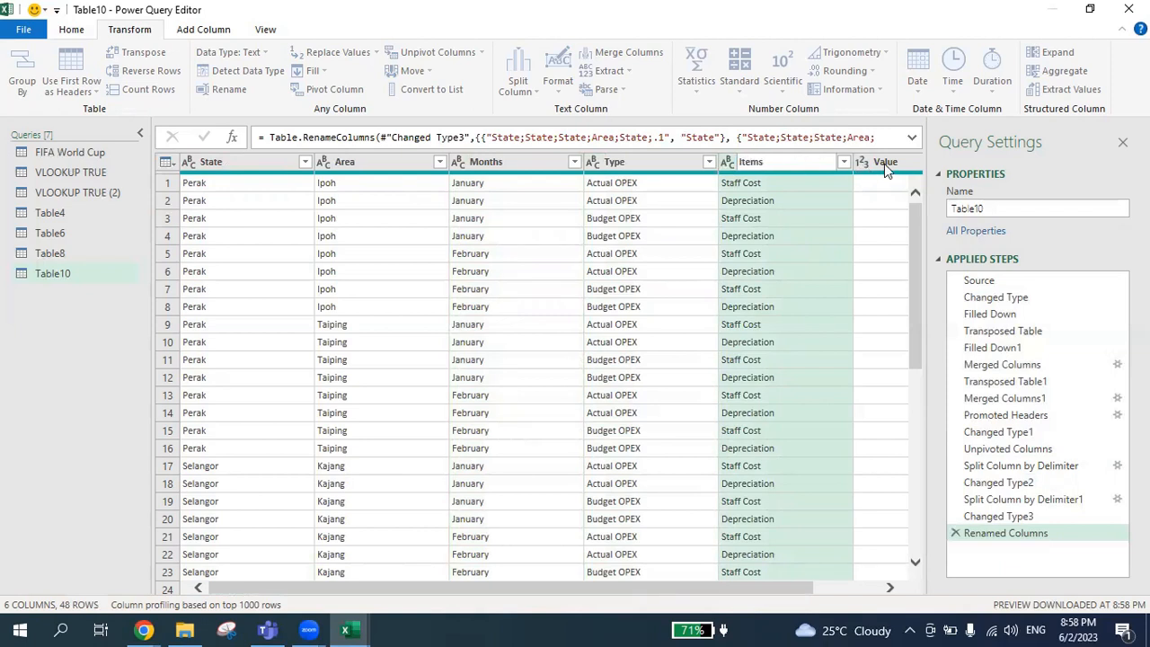
# Rename the Value column as RM and load the finished query into the workbook
pyautogui.doubleClick(884, 163)
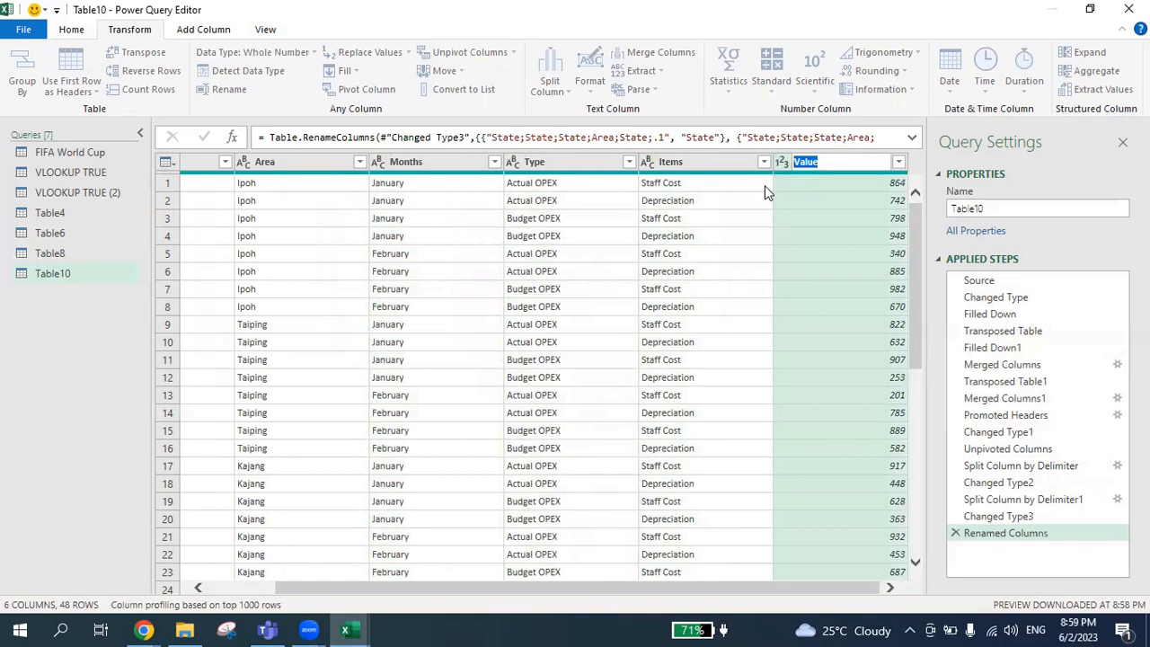
pyautogui.write('RM')
pyautogui.press('Return')
pyautogui.click(71, 33)
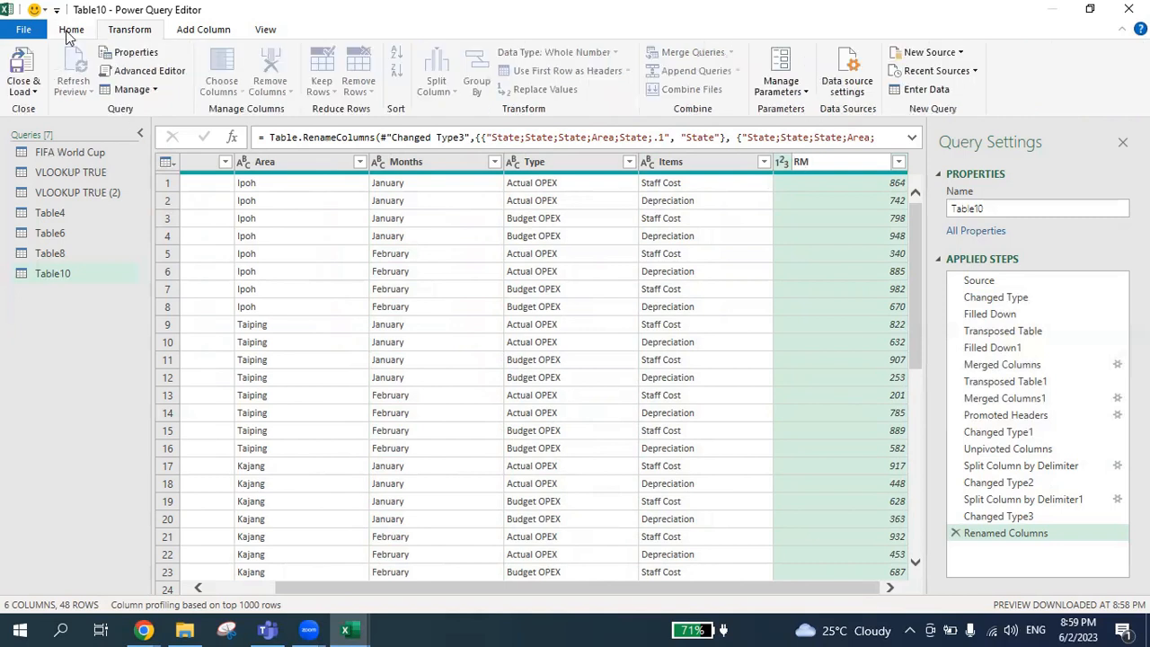
pyautogui.click(22, 64)
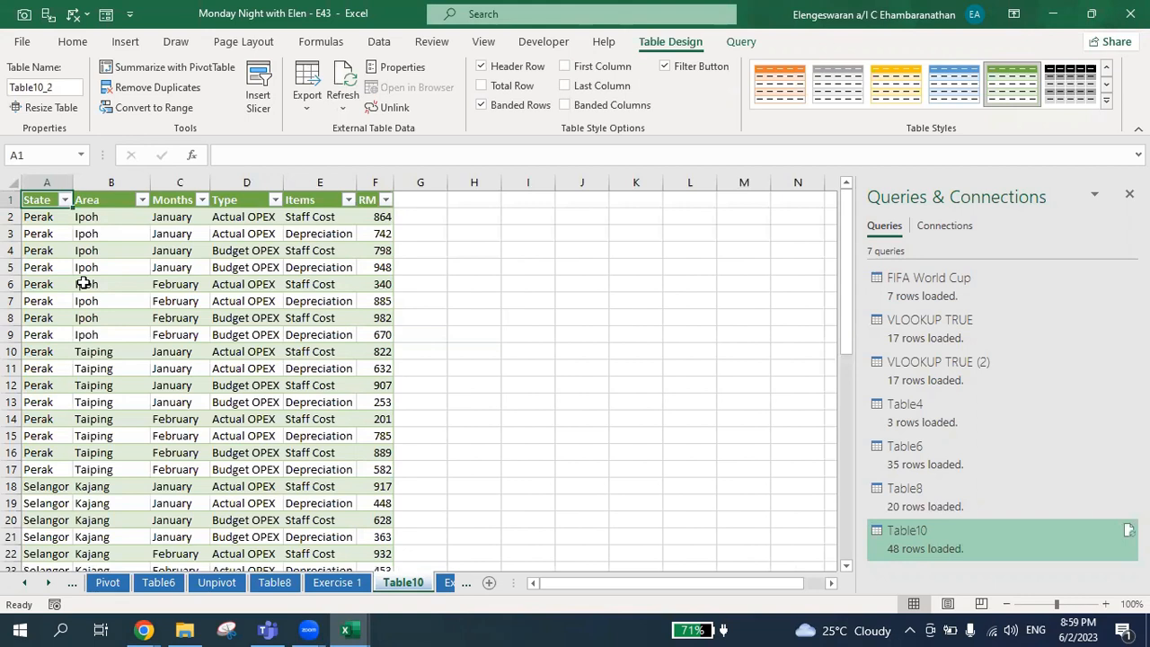
# Compare the state, area and value ranges of the original Exercise 2 table with the flat table on the Table10 sheet
pyautogui.click(449, 584)
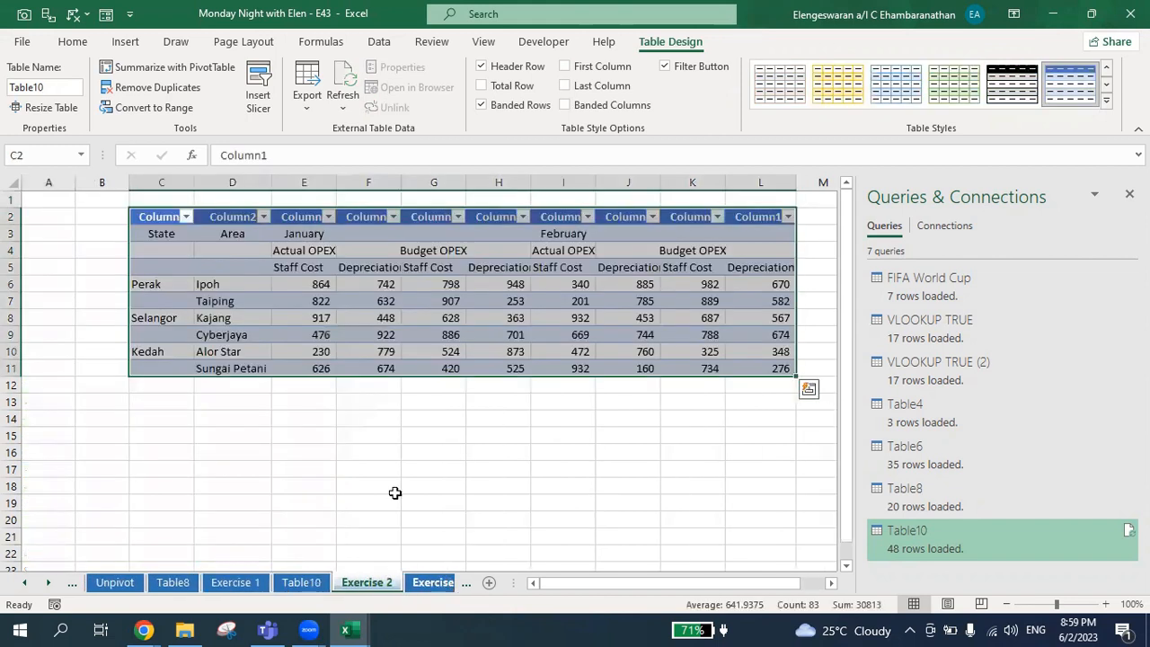
pyautogui.click(160, 235)
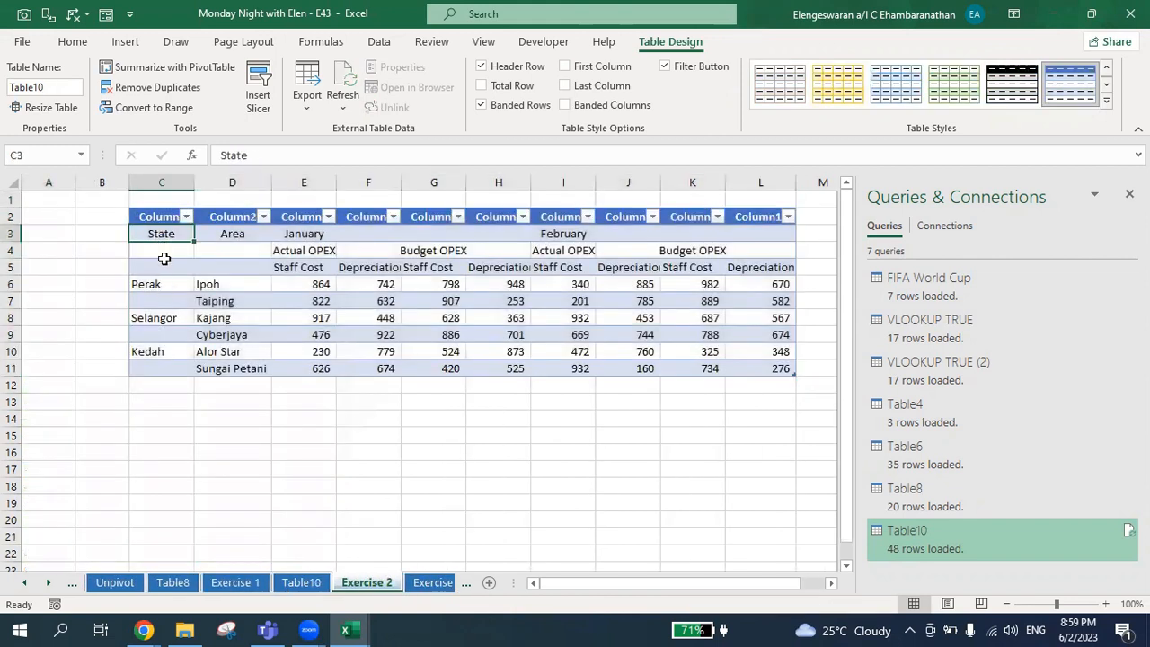
pyautogui.moveTo(161, 234); pyautogui.dragTo(165, 346)
pyautogui.moveTo(223, 241); pyautogui.dragTo(260, 355)
pyautogui.click(304, 233)
pyautogui.moveTo(304, 234); pyautogui.dragTo(737, 378)
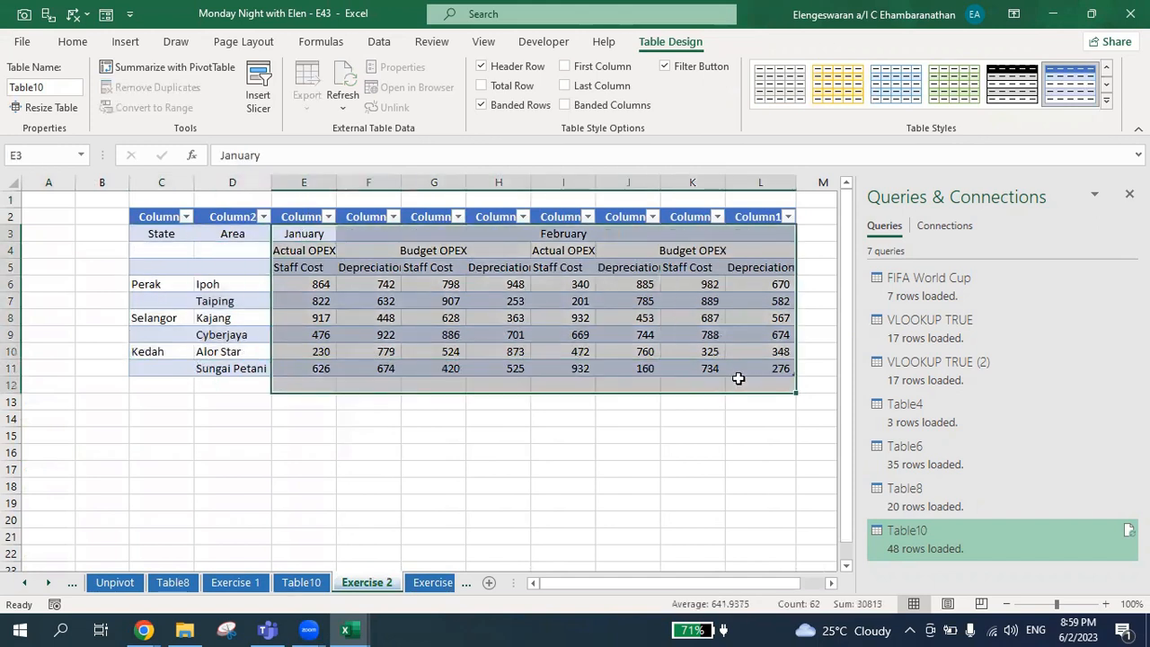
pyautogui.click(303, 584)
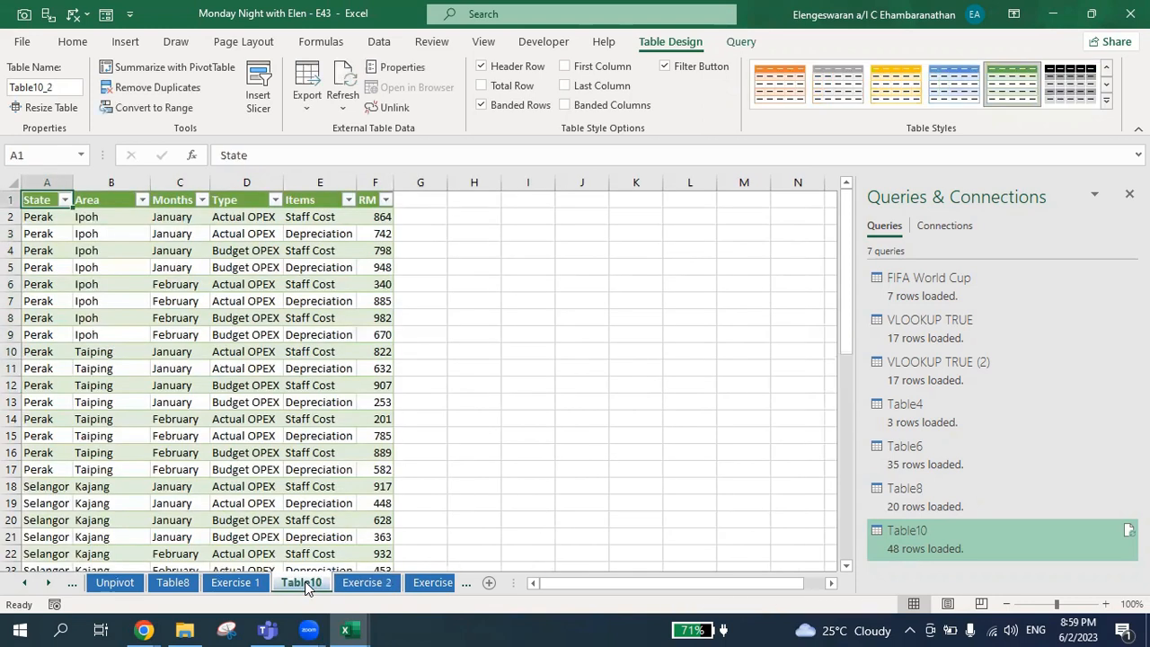